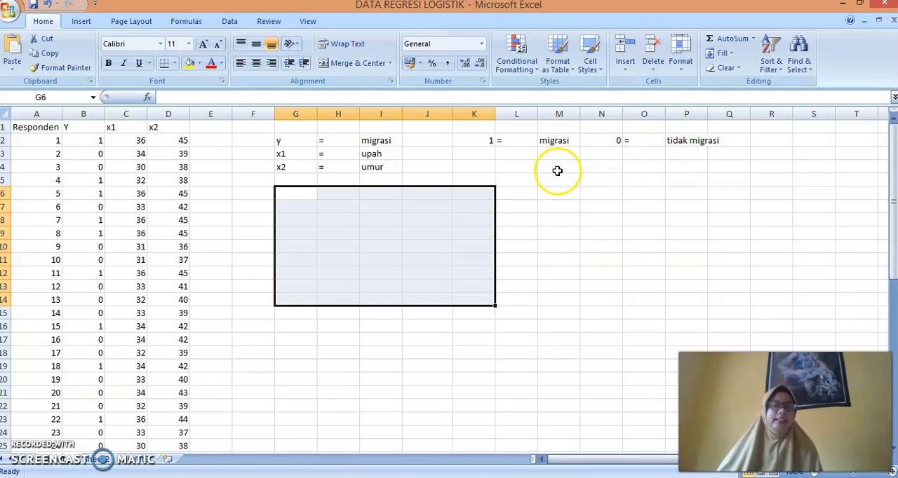
Switch to EViews and start creating a new workfile
mouse_move(212, 477)
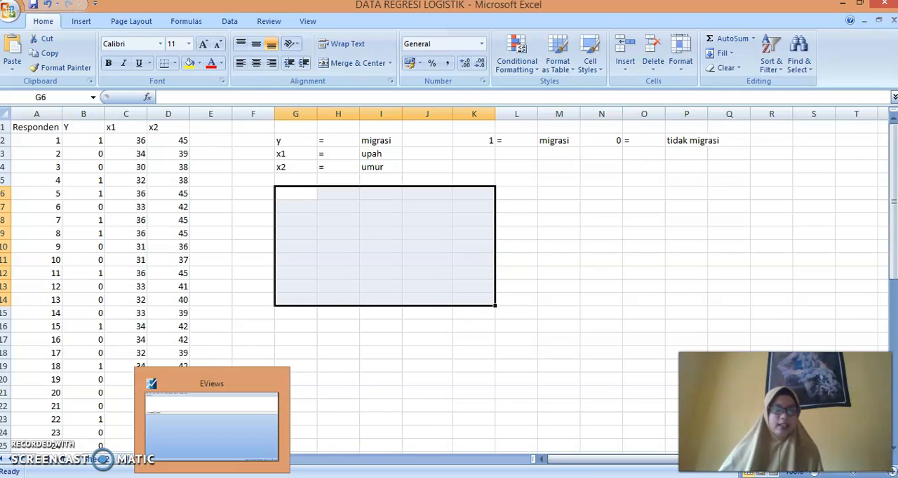
click(211, 420)
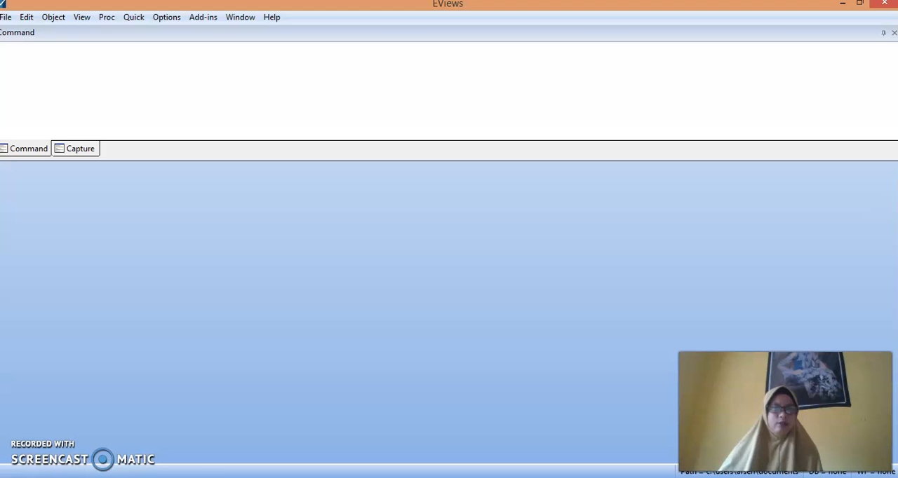
click(6, 18)
click(26, 17)
click(26, 18)
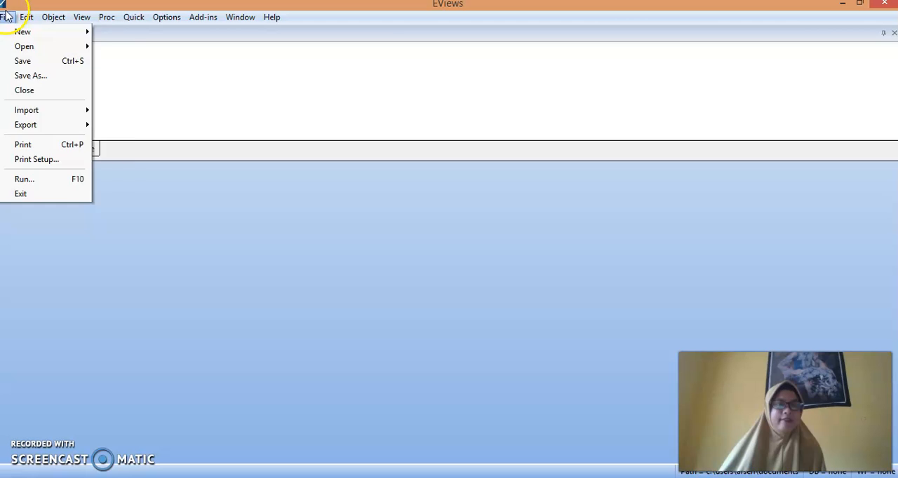
mouse_move(6, 15)
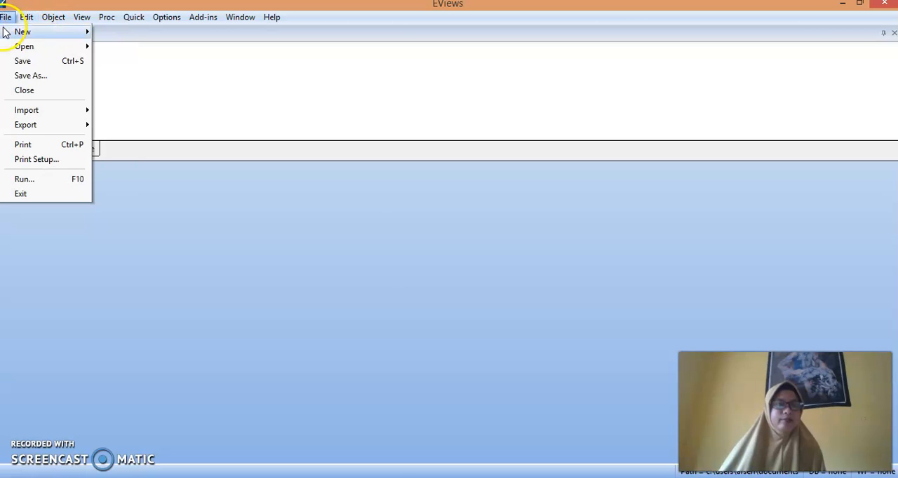
click(33, 32)
click(130, 33)
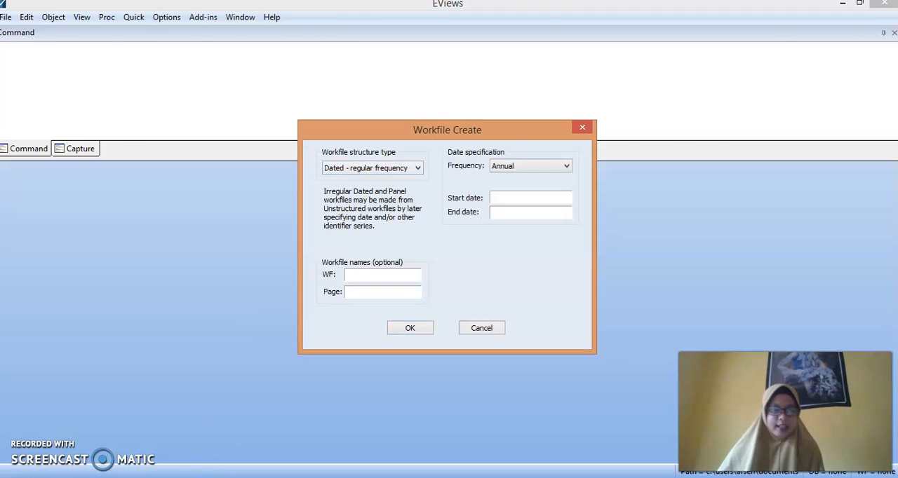
Switch to the Excel data sheet and check how many respondent rows it contains
click(240, 477)
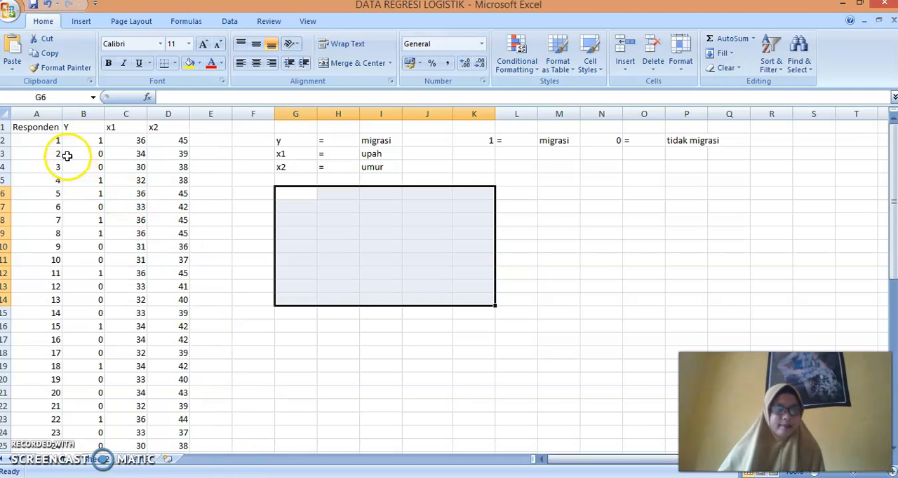
scroll(68, 203, down, 3)
scroll(69, 217, down, 8)
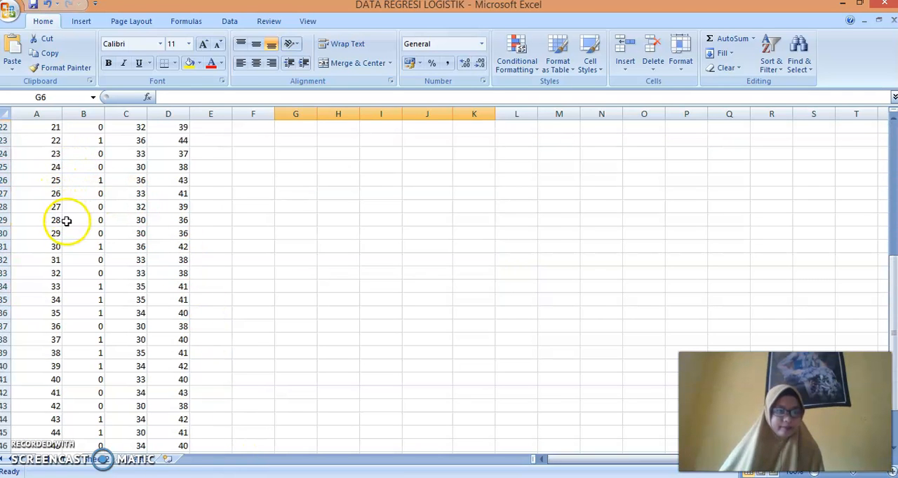
scroll(70, 229, up, 1)
scroll(70, 230, up, 10)
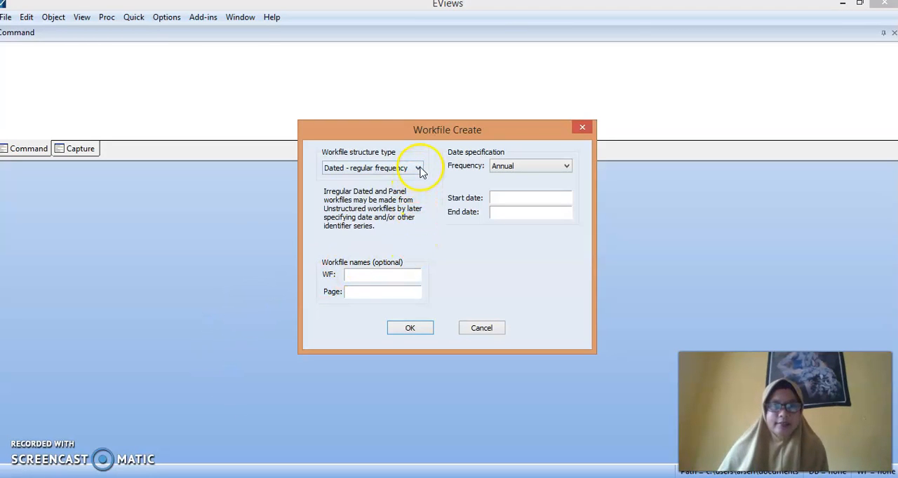
Back in EViews, create the workfile with the Unstructured / Undated structure and 50 observations
click(418, 169)
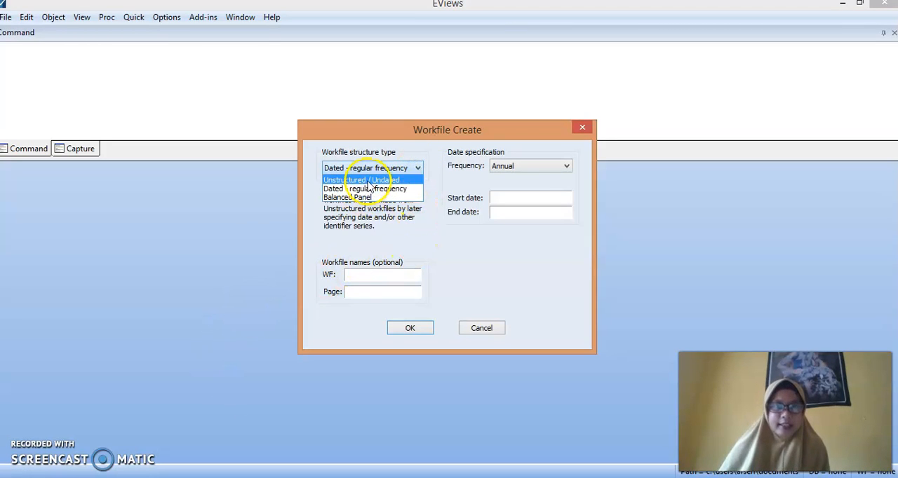
click(368, 182)
click(526, 166)
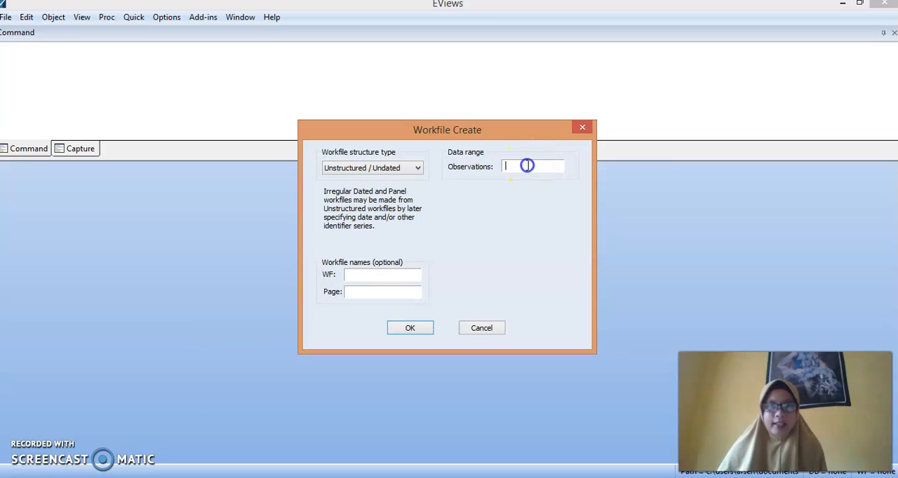
text(50)
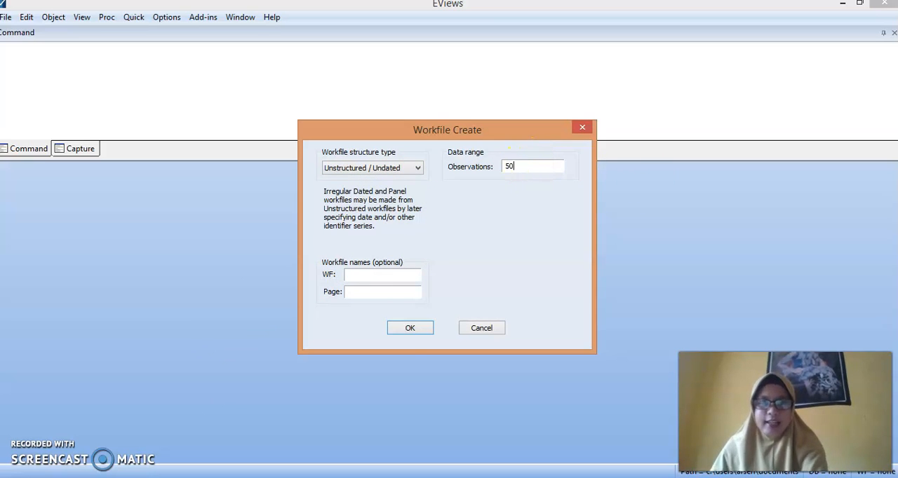
click(410, 329)
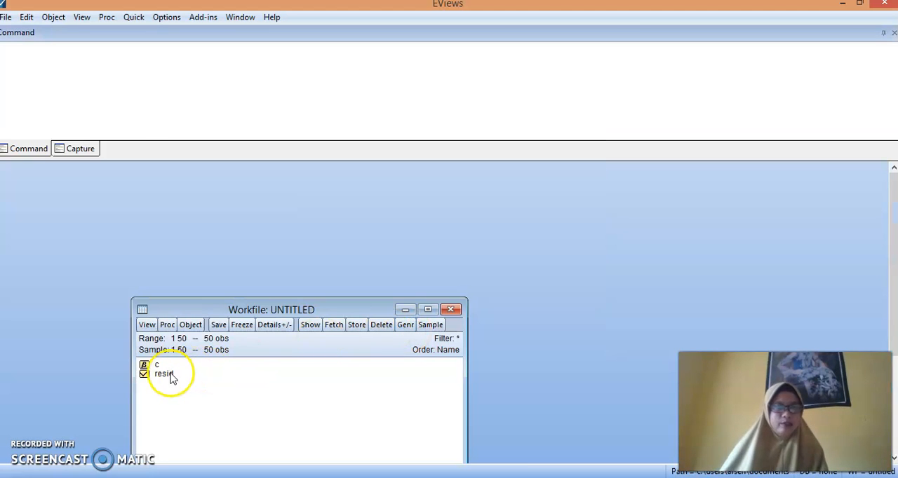
Open an empty group and paste the Y, x1 and x2 columns with their headers from the Excel sheet, starting in the header row
click(141, 19)
click(184, 91)
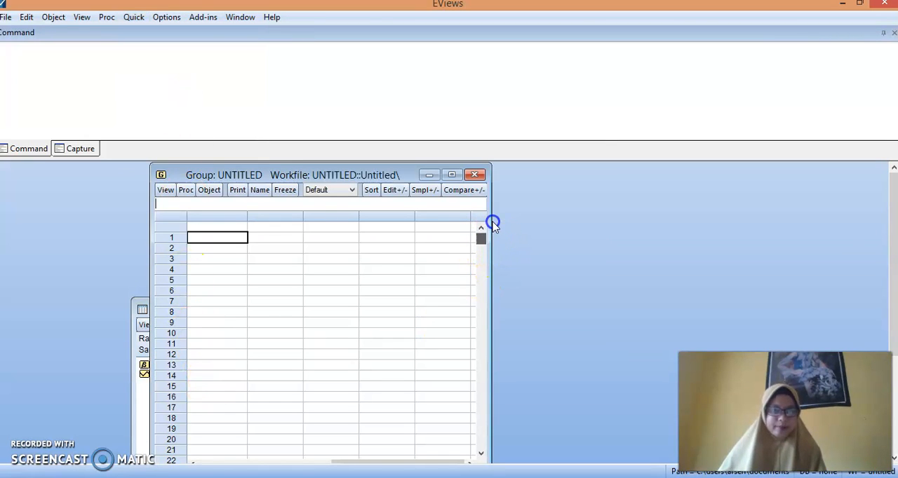
click(212, 226)
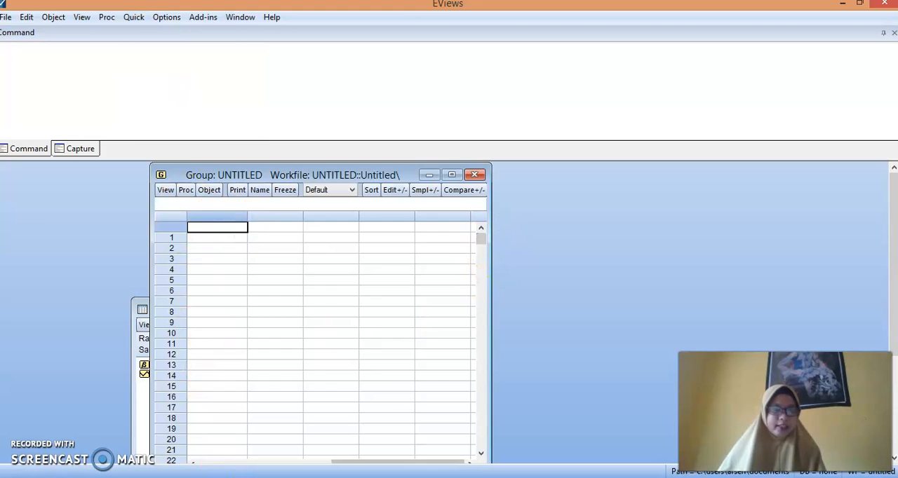
key(alt+Tab)
drag(81, 128, 187, 429)
key(ctrl+c)
key(alt+Tab)
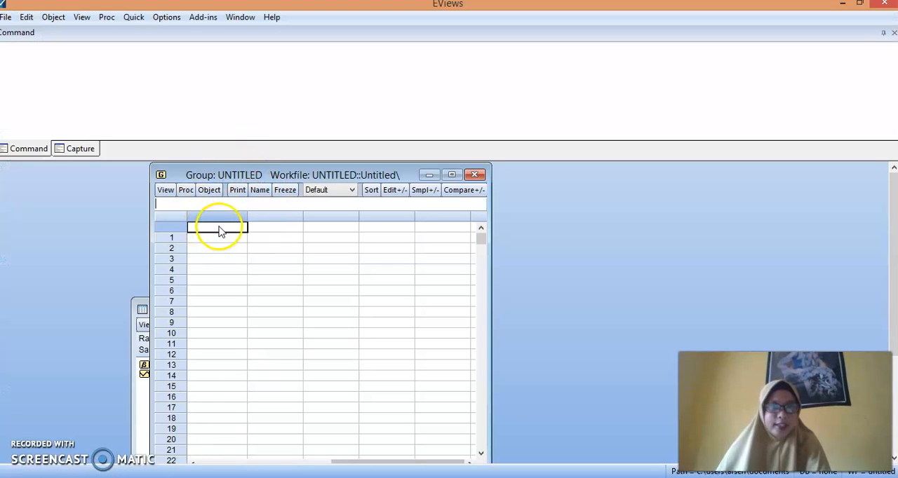
right_click(219, 226)
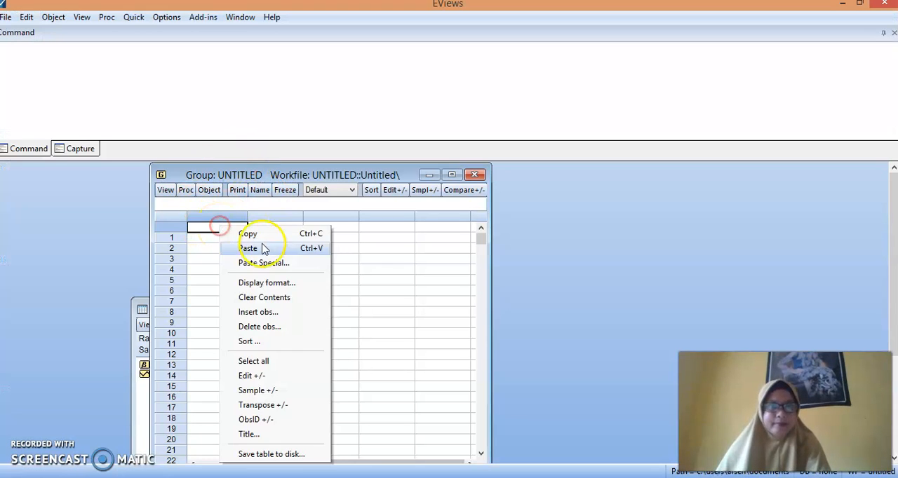
click(264, 249)
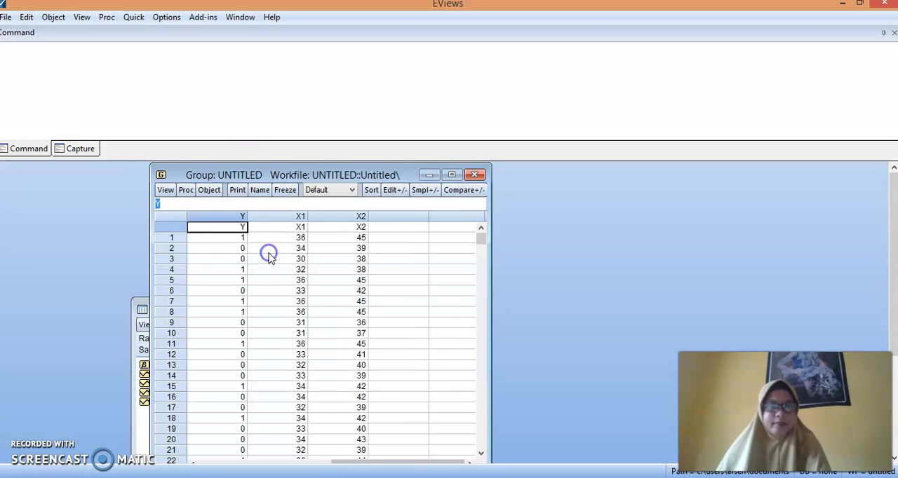
Close the untitled group, keeping it in the workfile under the name group01
click(476, 176)
click(529, 223)
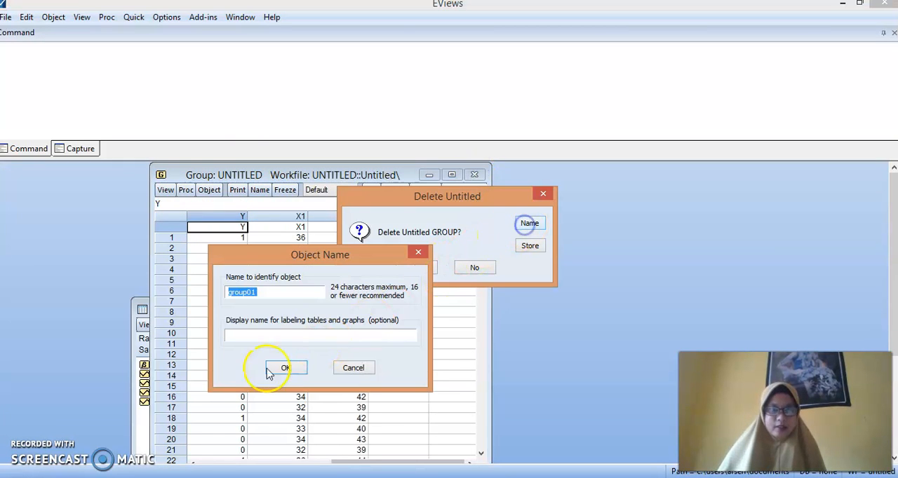
click(286, 369)
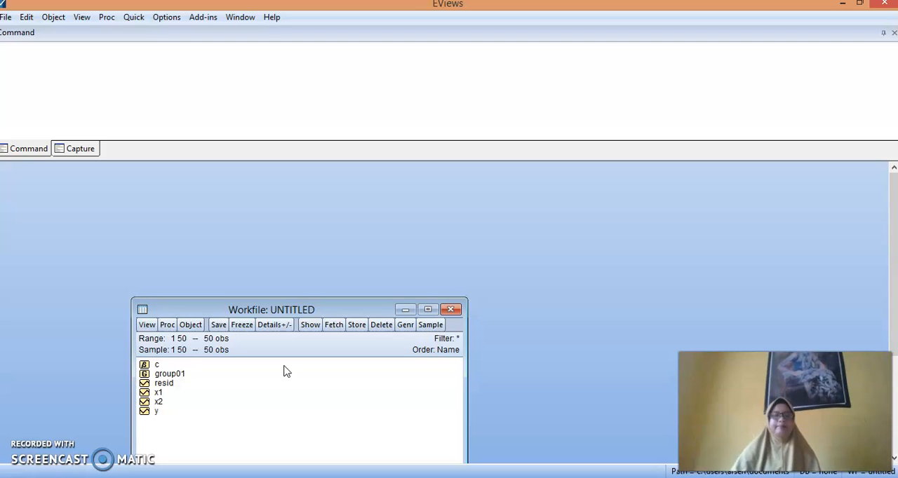
Select the series y, x1 and x2 with y first and open them together as an equation
click(237, 397)
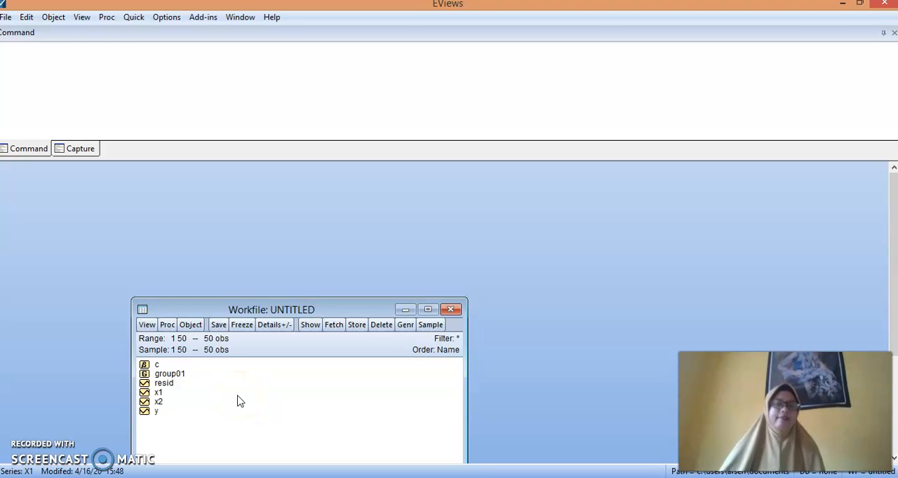
click(167, 412)
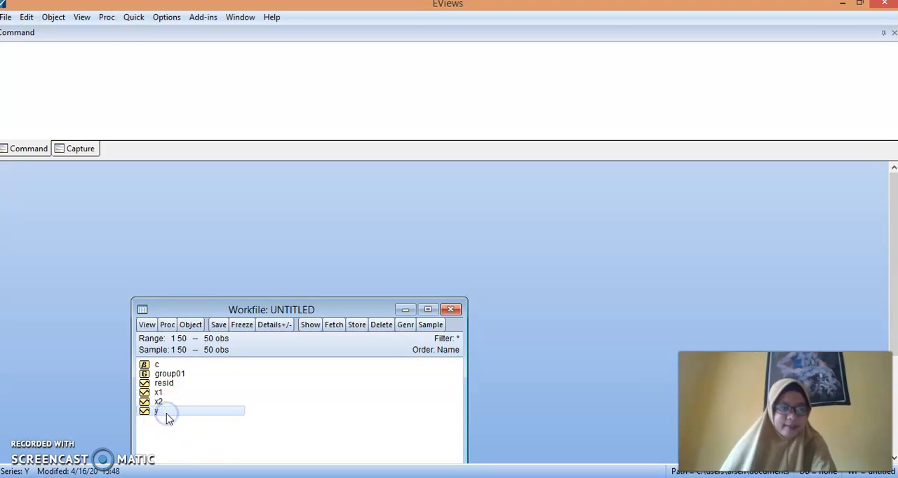
ctrl+click(163, 393)
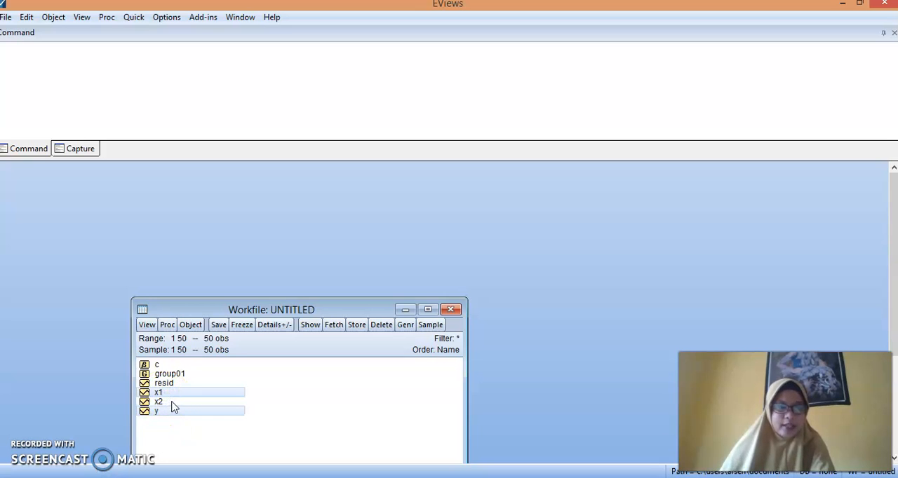
right_click(172, 406)
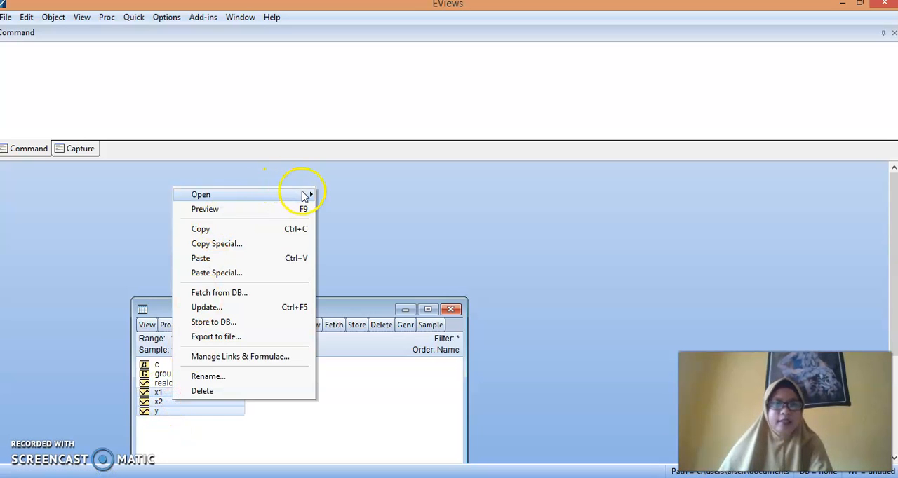
mouse_move(306, 196)
click(370, 209)
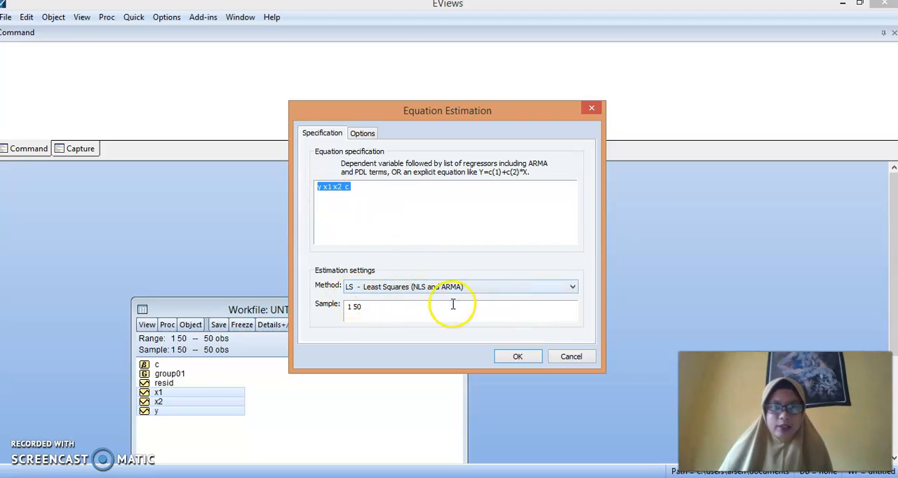
Estimate the equation y x1 x2 c with the BINARY - Binary Choice method, using Logit as the binary estimation method
click(572, 288)
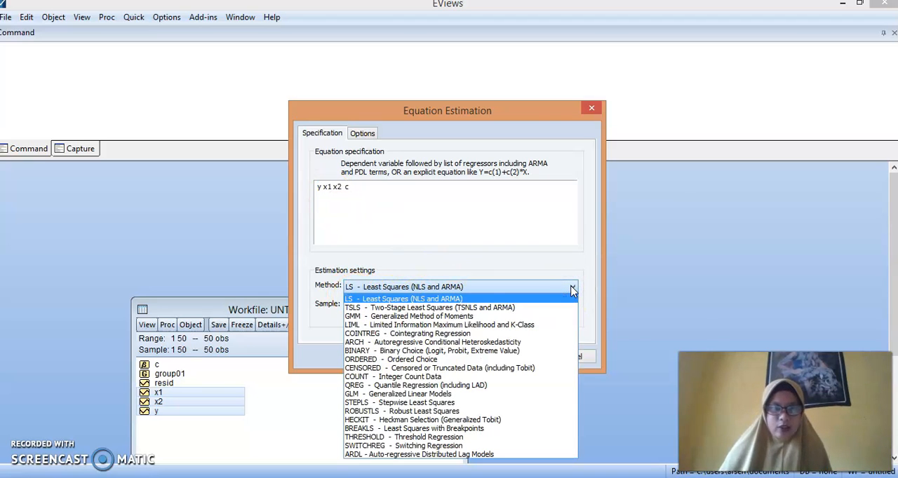
click(438, 350)
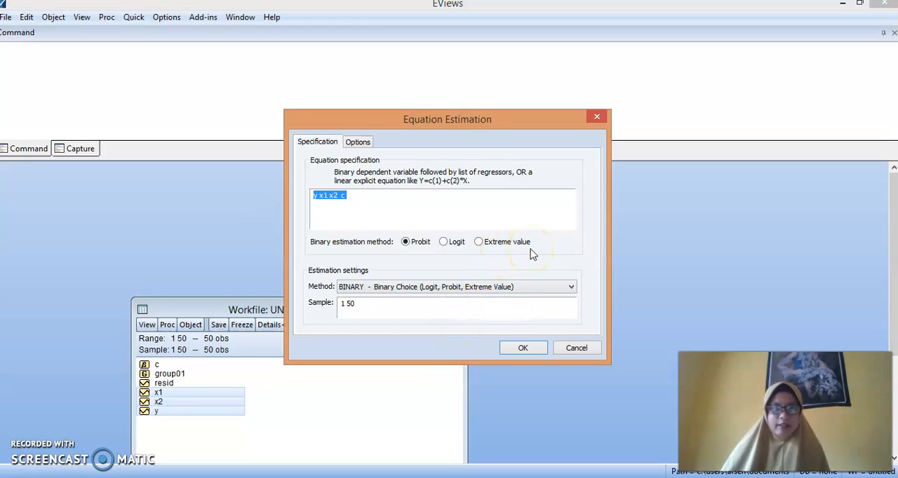
click(444, 243)
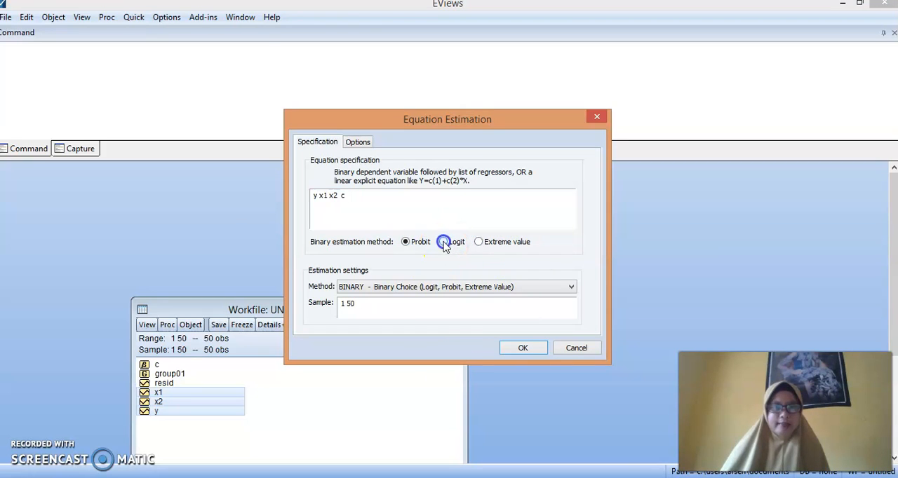
click(518, 351)
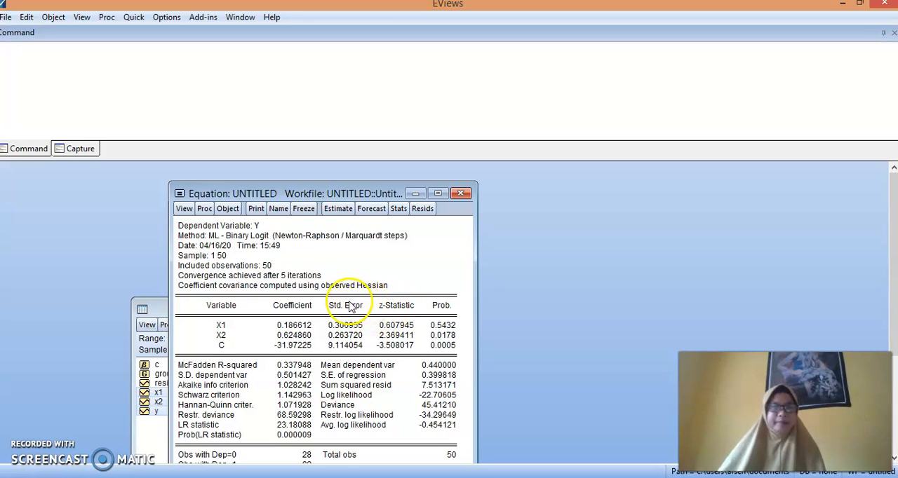
Run the Hosmer-Lemeshow goodness-of-fit test on the logit equation, grouped by 10 quantiles with randomized ties, and view the full results table
click(339, 316)
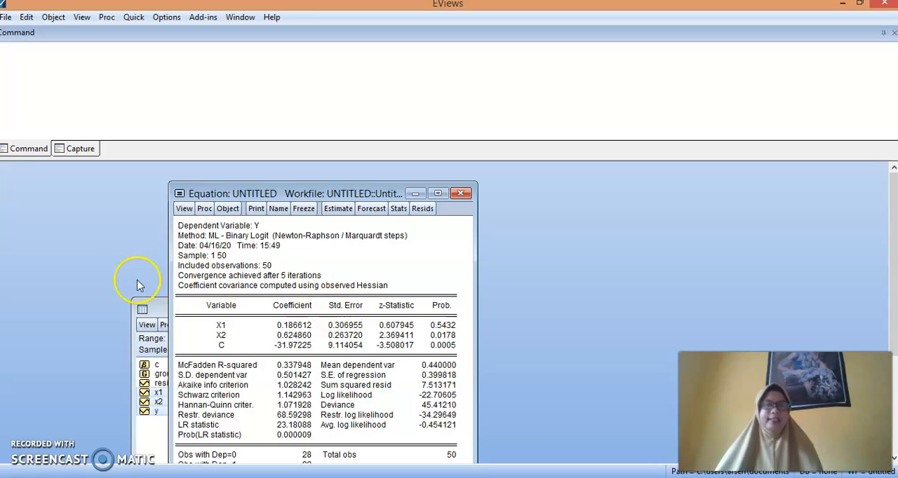
click(185, 209)
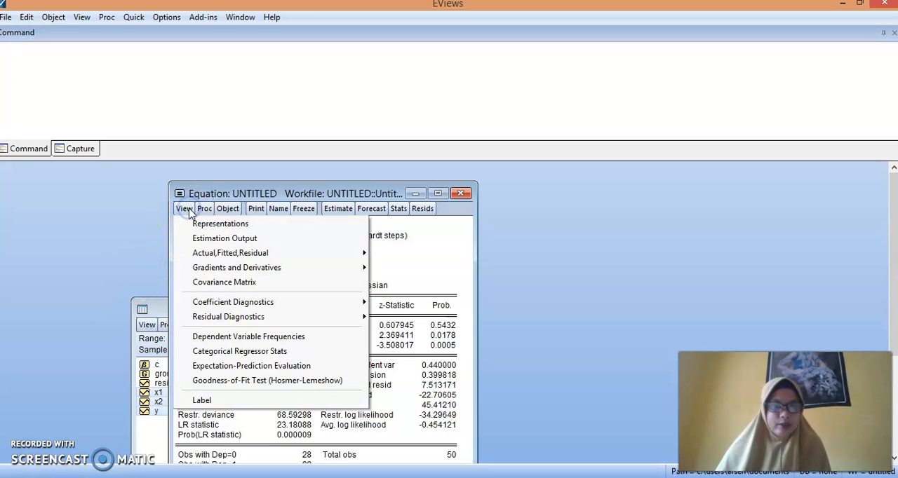
click(234, 383)
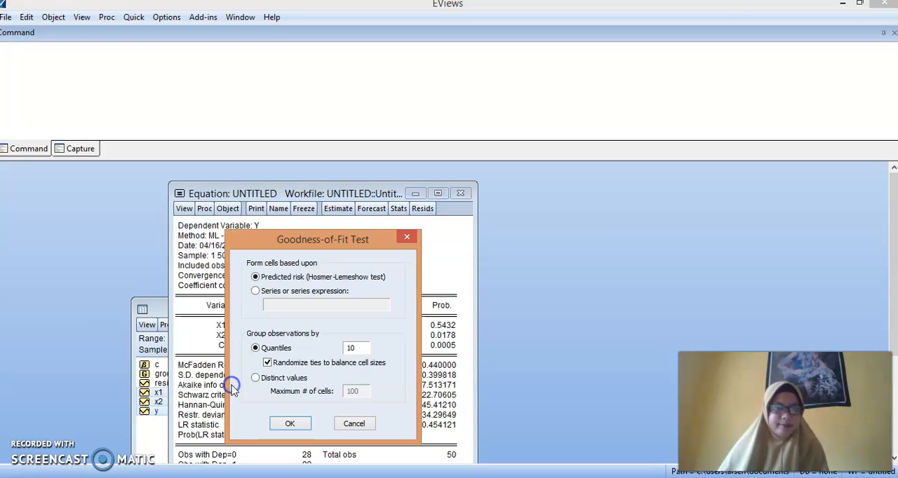
click(289, 424)
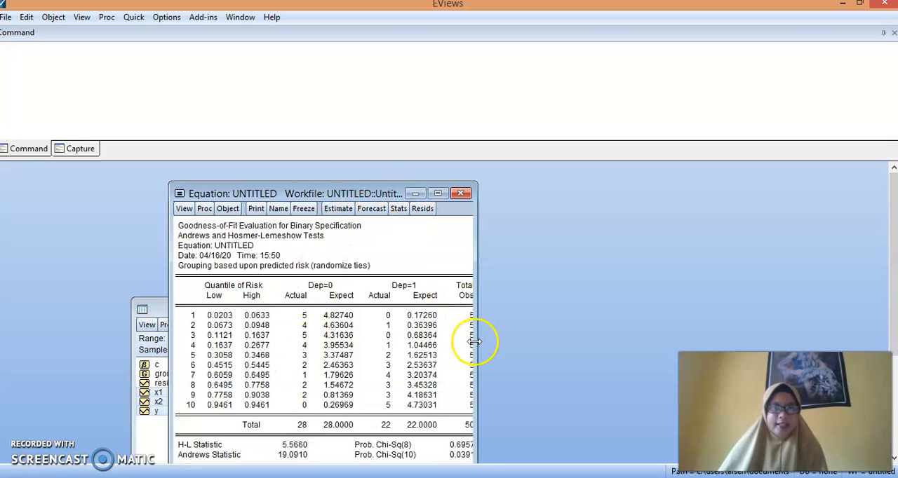
drag(374, 186, 382, 163)
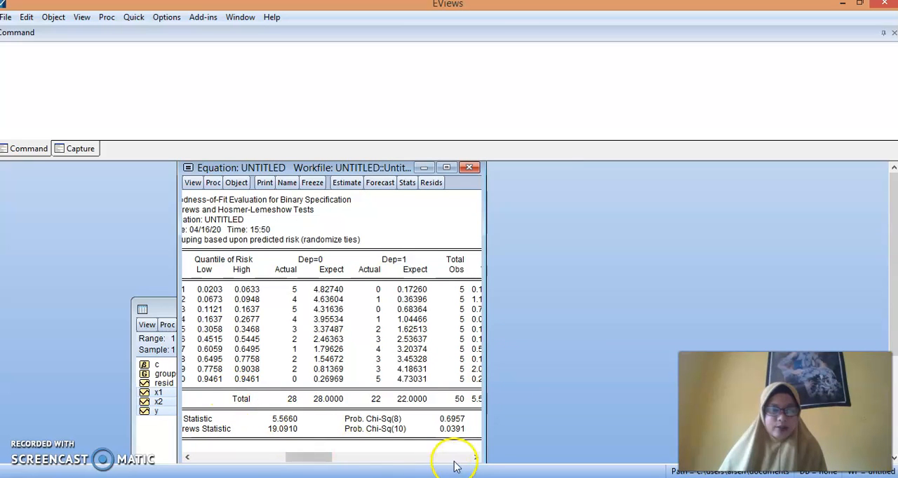
click(477, 457)
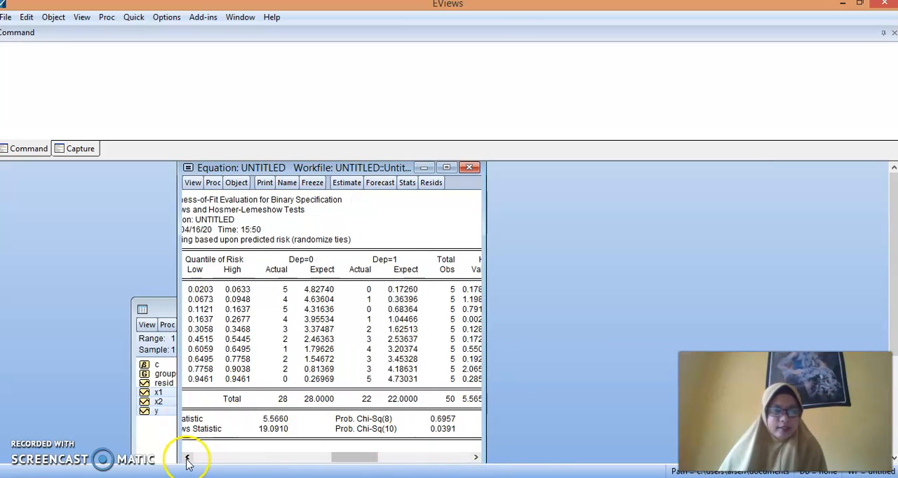
click(477, 457)
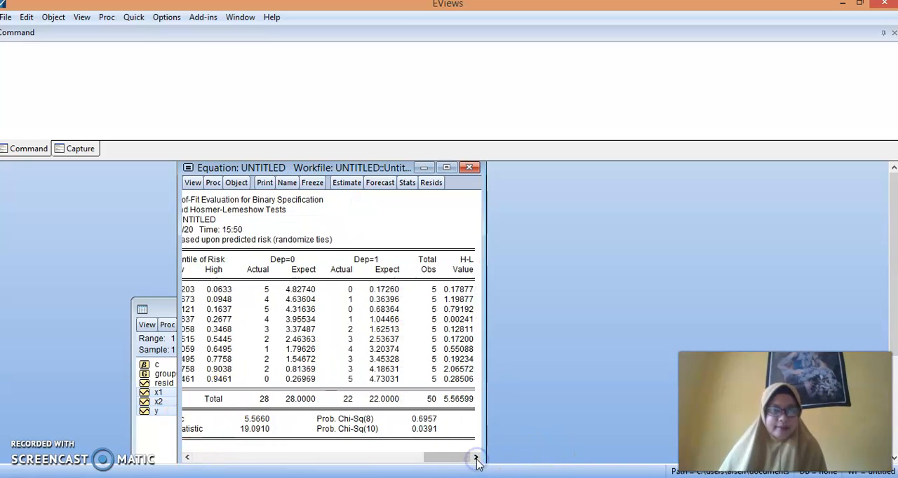
Re-estimate the equation y x1 x2 c with the current binary logit settings and display its representations
click(187, 457)
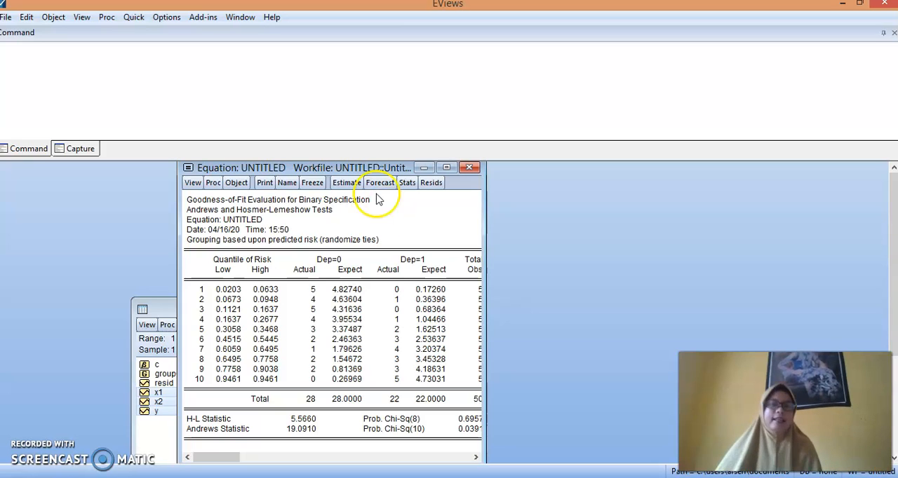
click(346, 183)
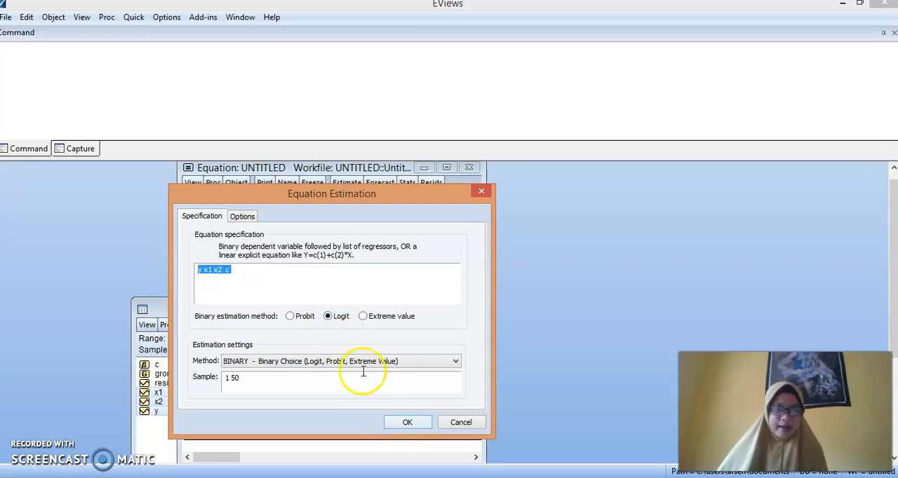
click(407, 422)
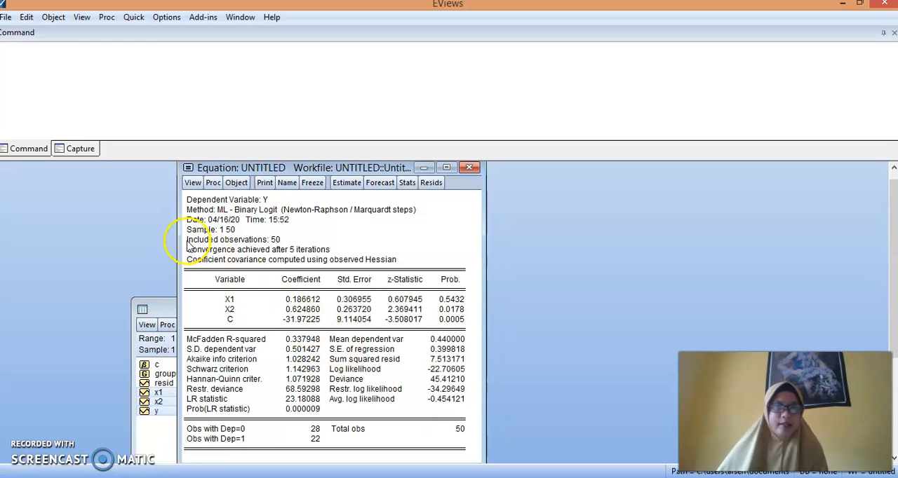
click(194, 184)
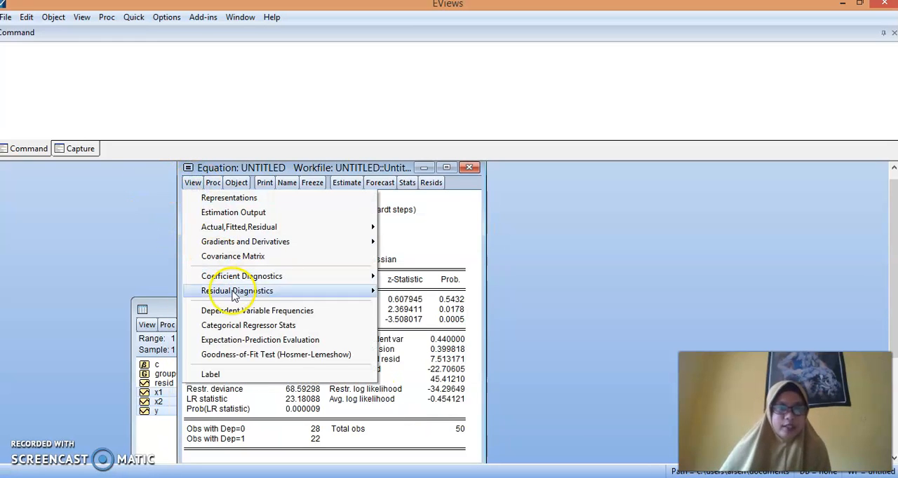
click(247, 198)
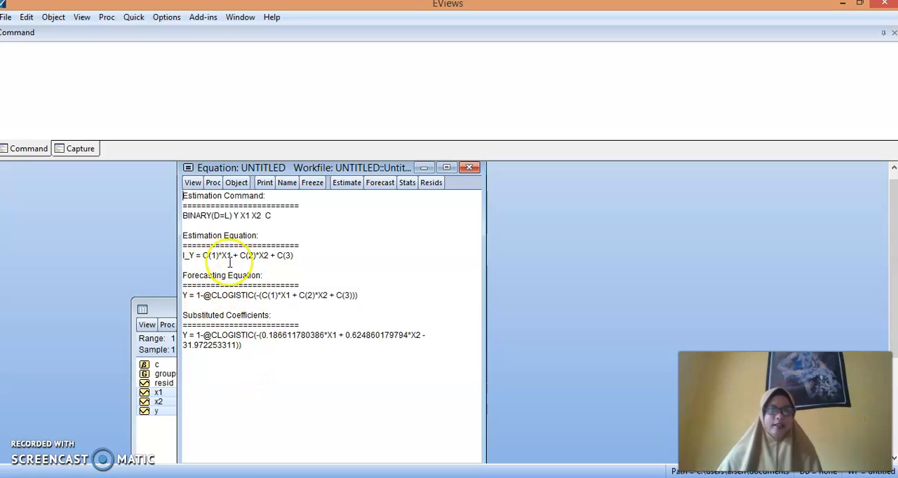
Check the equation representations stored in the DATA REGRESI LOGISTIK Excel workbook, and re-run the logit estimation in EViews to show its output
key(alt+Tab)
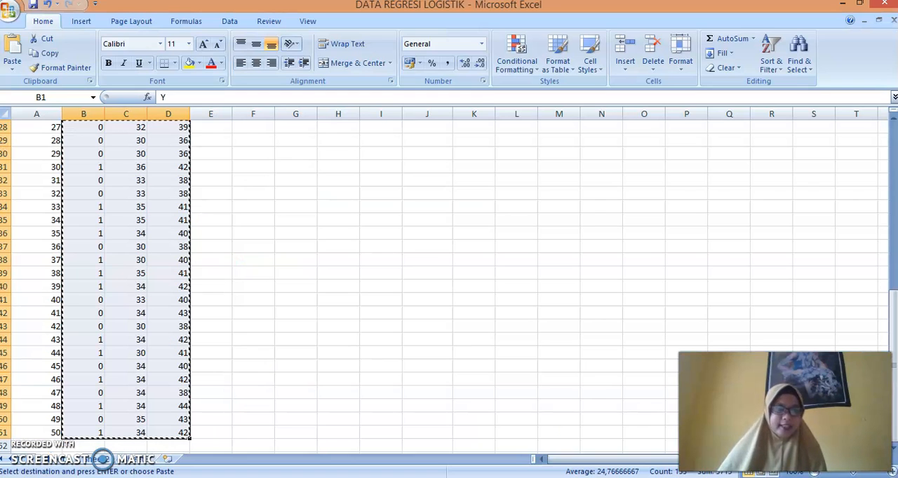
click(91, 459)
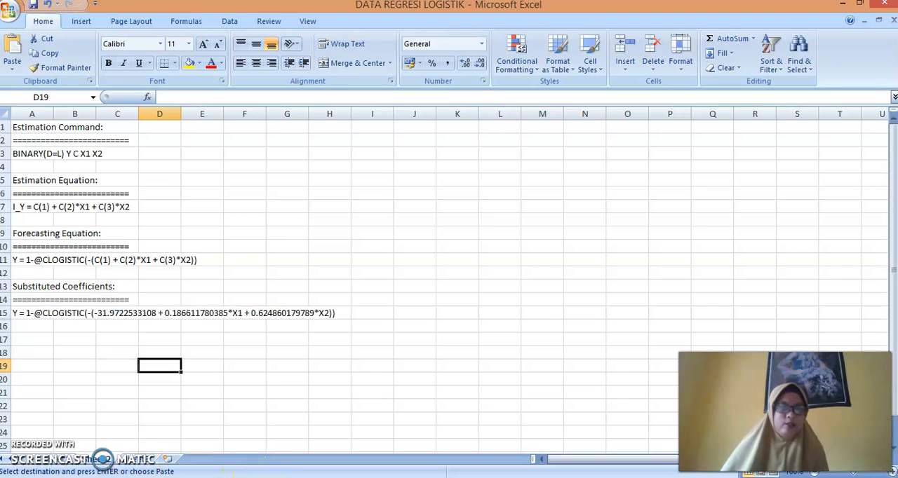
click(210, 421)
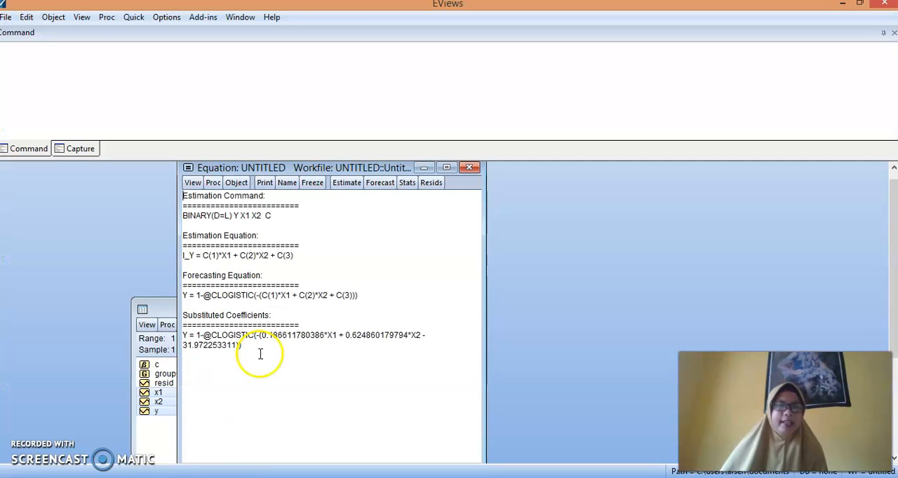
click(347, 184)
click(410, 424)
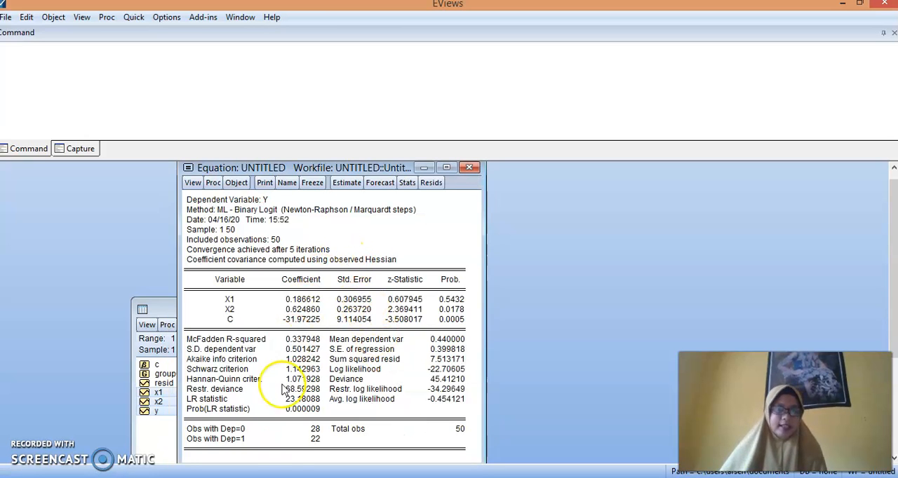
In the Excel workbook, copy the C, X1 and X2 coefficient rows (A11:E13) from the logit output sheet to G6 on the data sheet
mouse_move(248, 477)
click(245, 453)
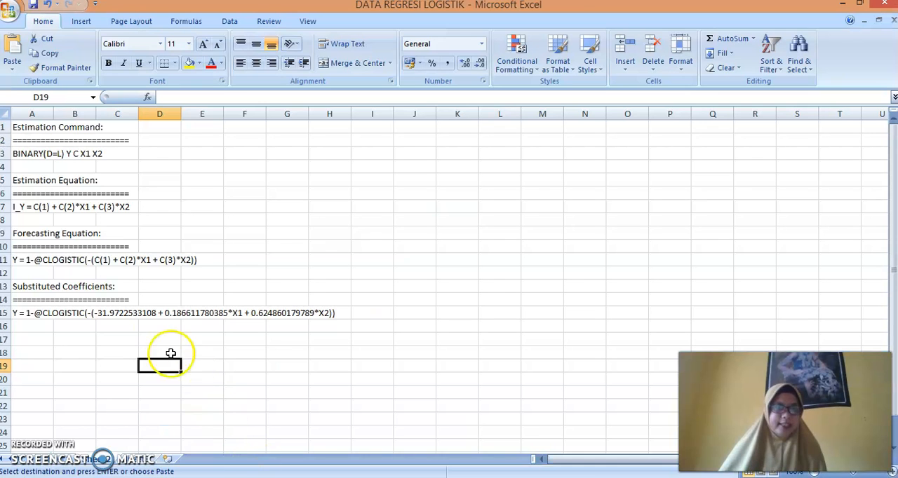
click(131, 461)
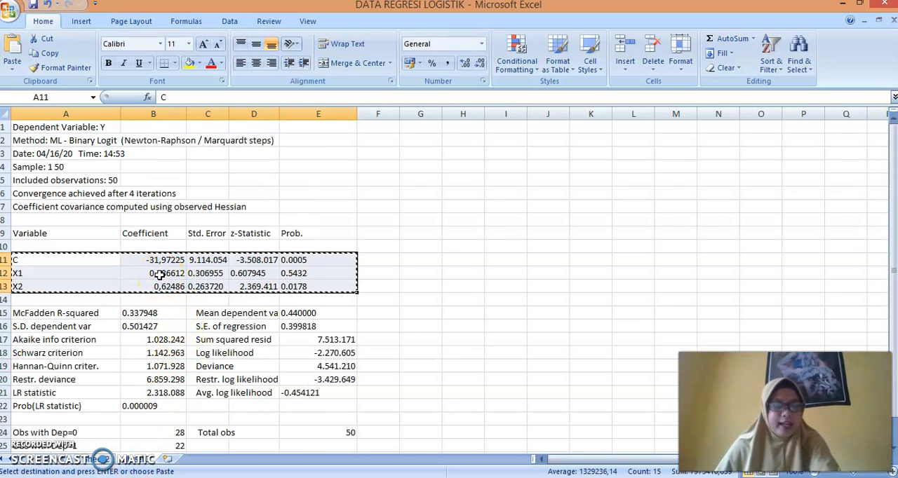
click(61, 460)
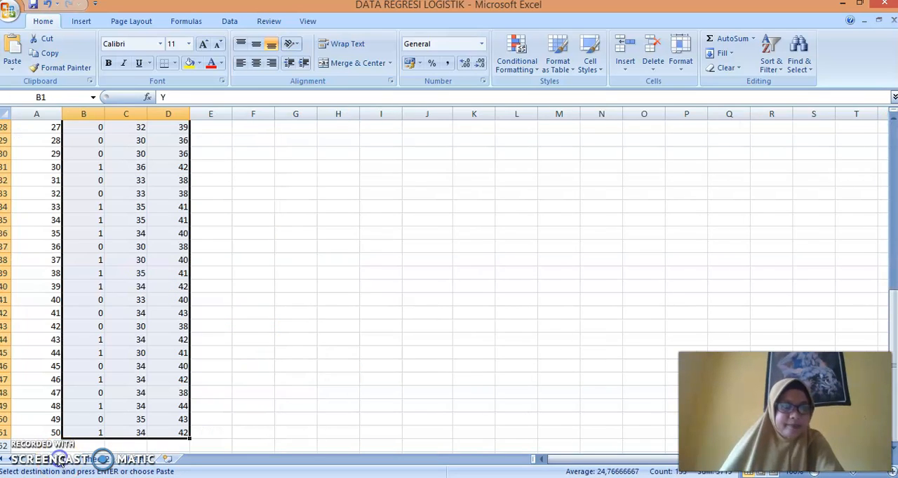
scroll(304, 242, up, 9)
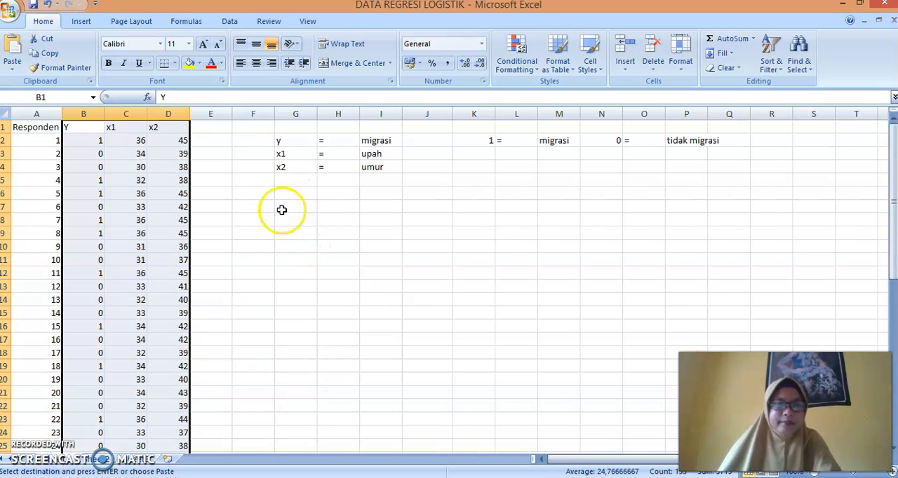
click(288, 196)
text(C	-31,97225	9.114.054	-3.508.017	0.0005 X1	0,186612	0.306955	0.607945	0.5432 X2	0,62486	0.263720	2.369.411	0.0178)
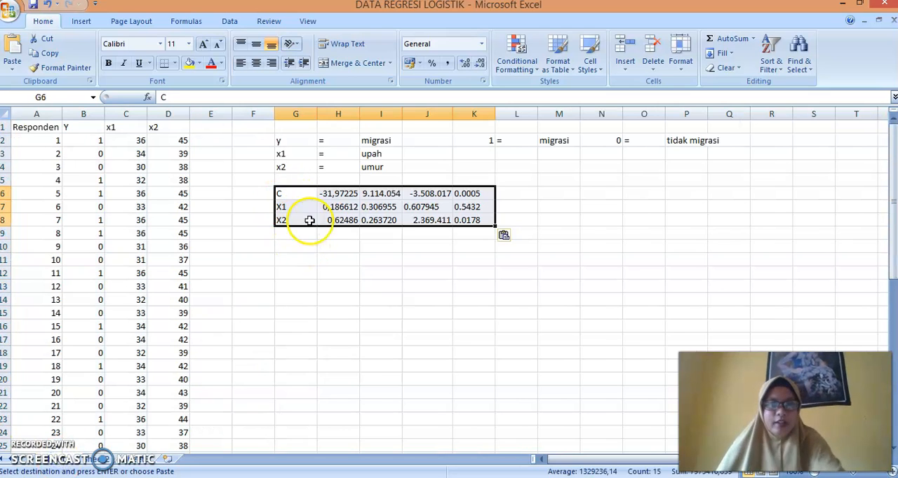
Enter the formula =exp(H6+H7*C2+H8*D2) in cell G11, using the pasted coefficients and the first respondent's x1 and x2
click(293, 260)
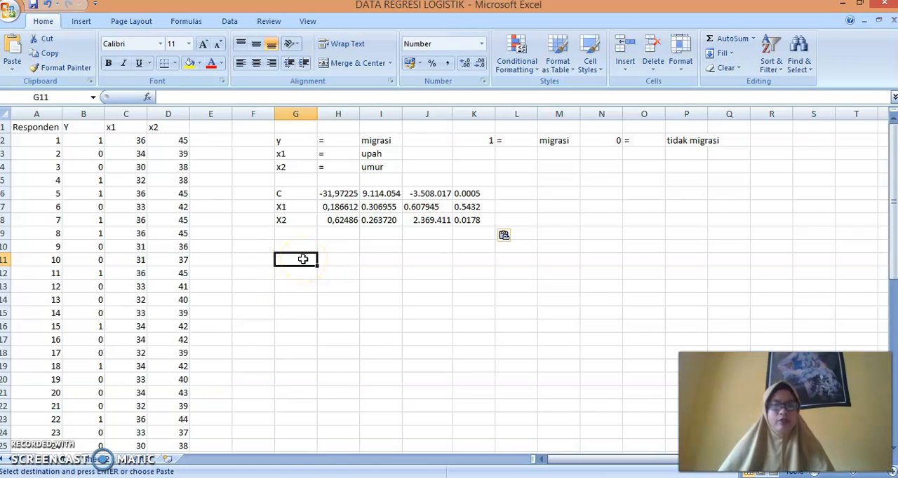
text(=)
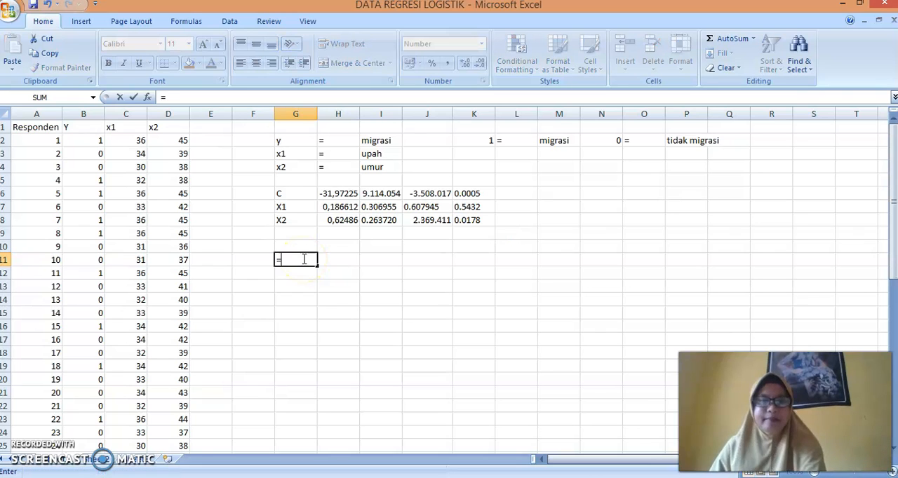
text(exp)
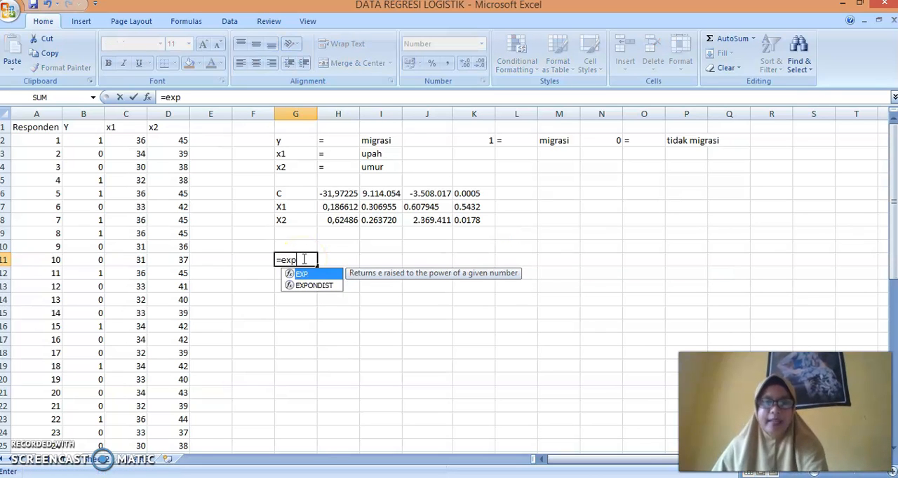
text(()
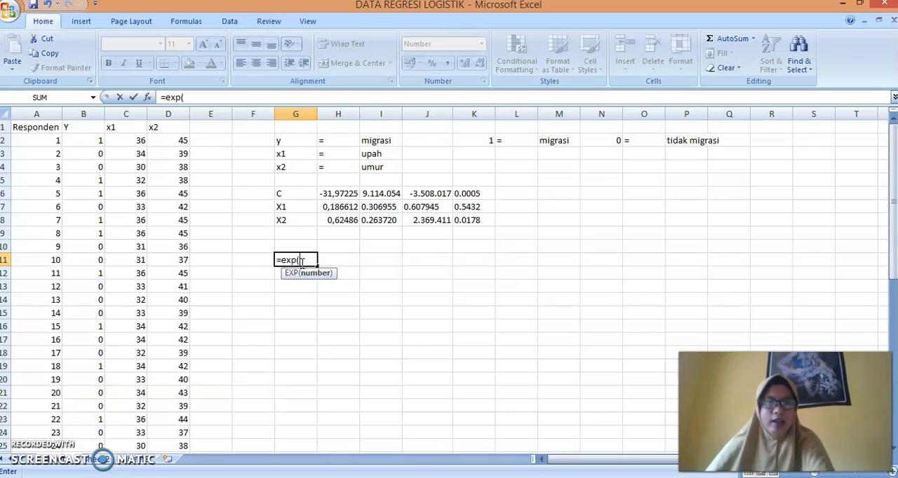
click(335, 195)
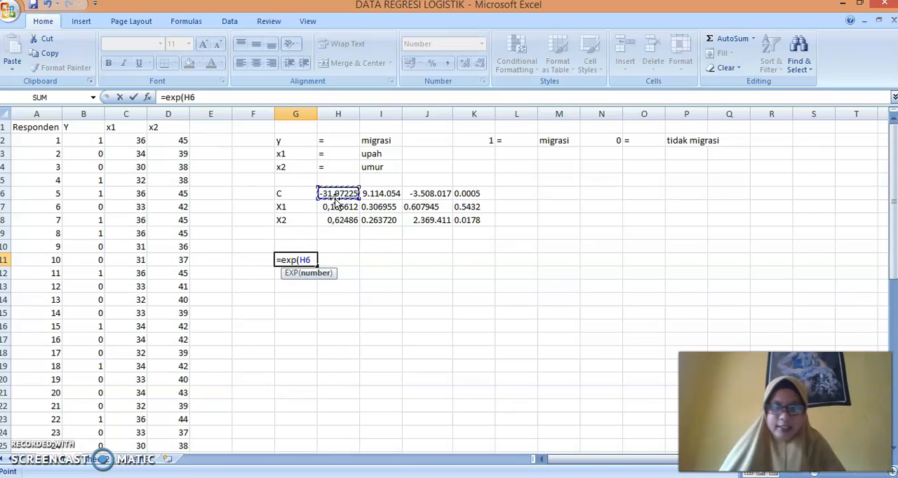
text(+)
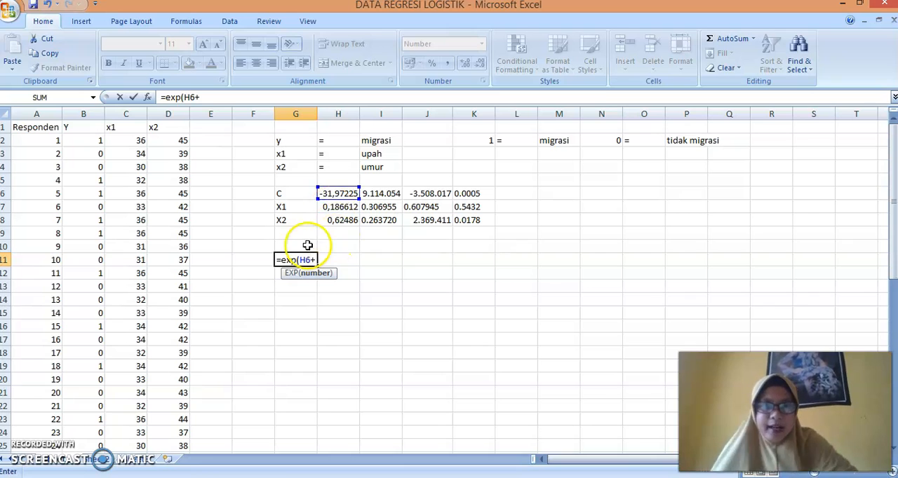
click(334, 206)
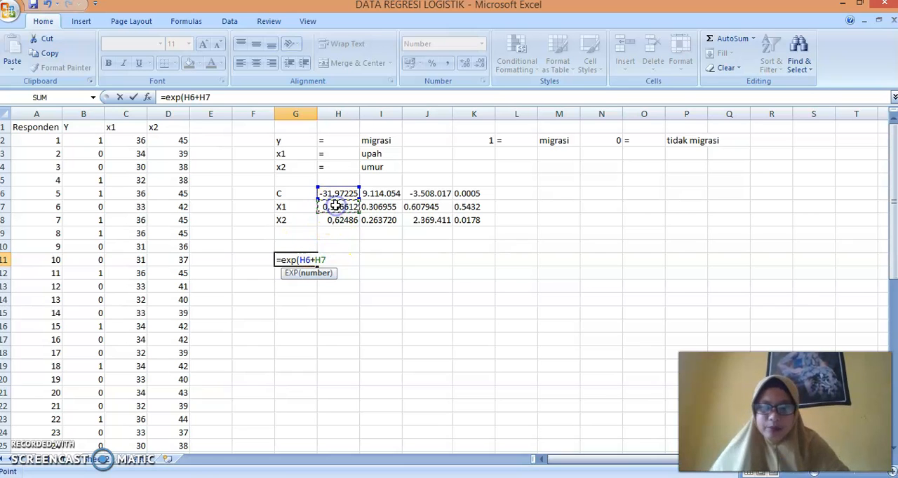
text(*)
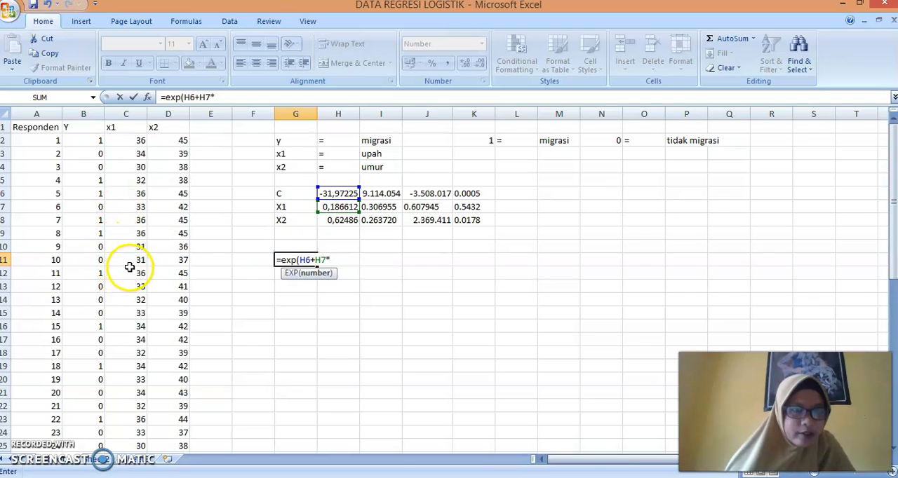
click(135, 144)
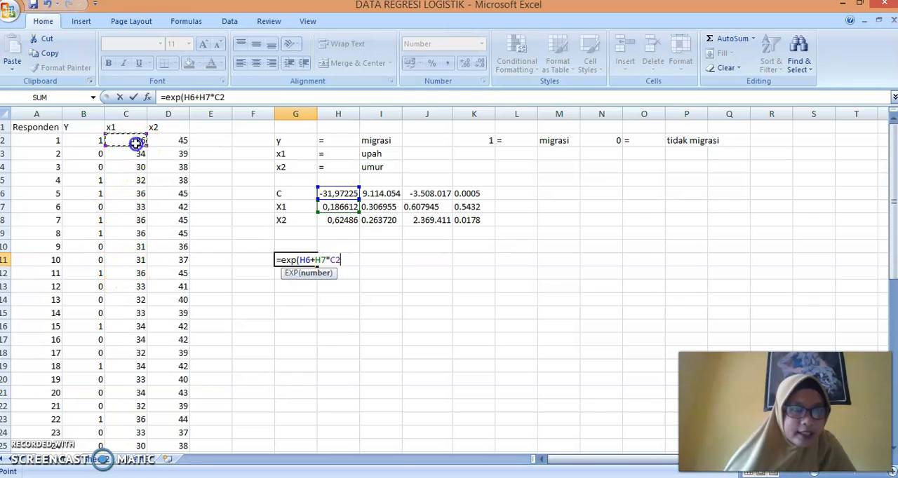
text(+)
click(324, 222)
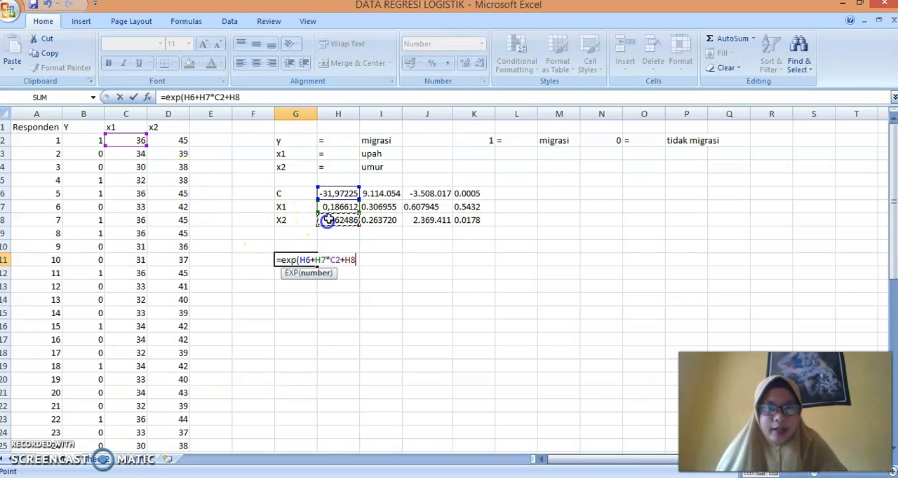
text(*)
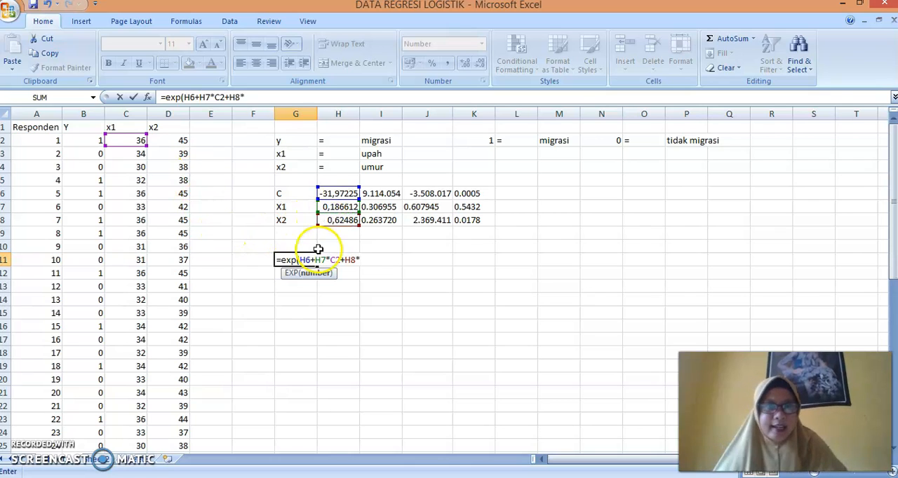
click(181, 142)
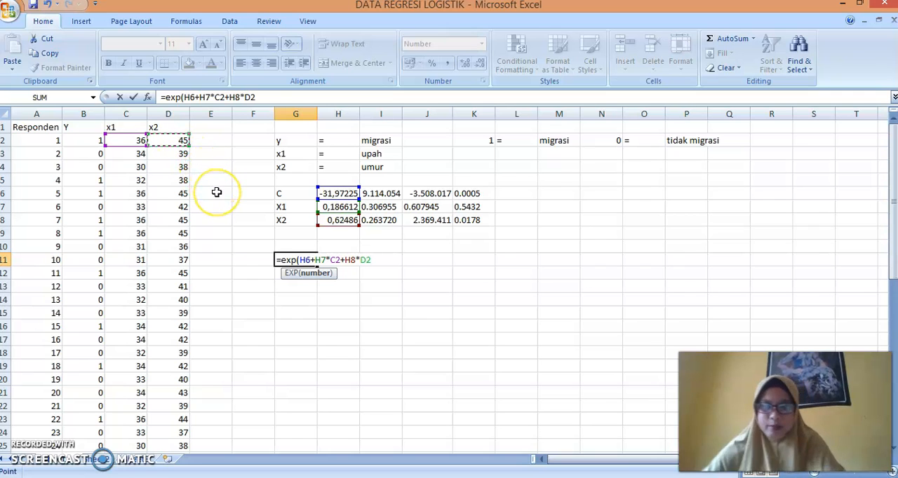
text())
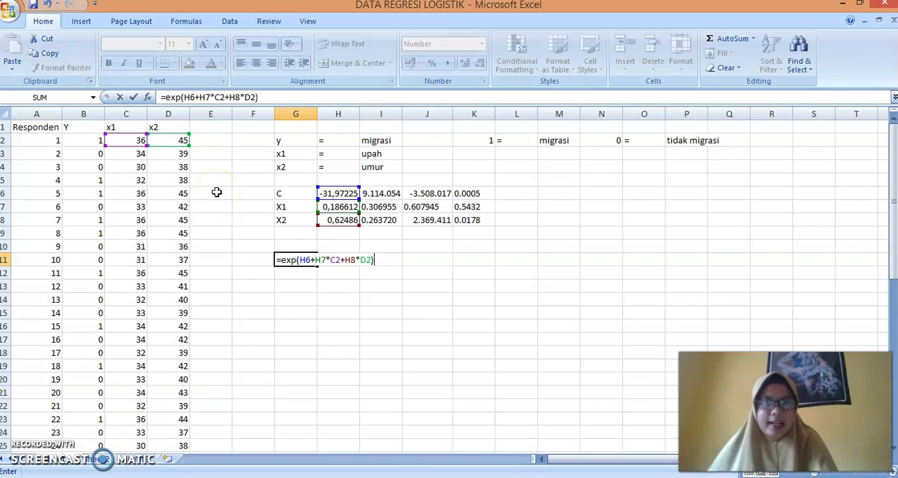
Make the coefficient references in the G11 formula absolute, giving =exp($H$6+$H$7*C2+$H$8*D2)
click(301, 262)
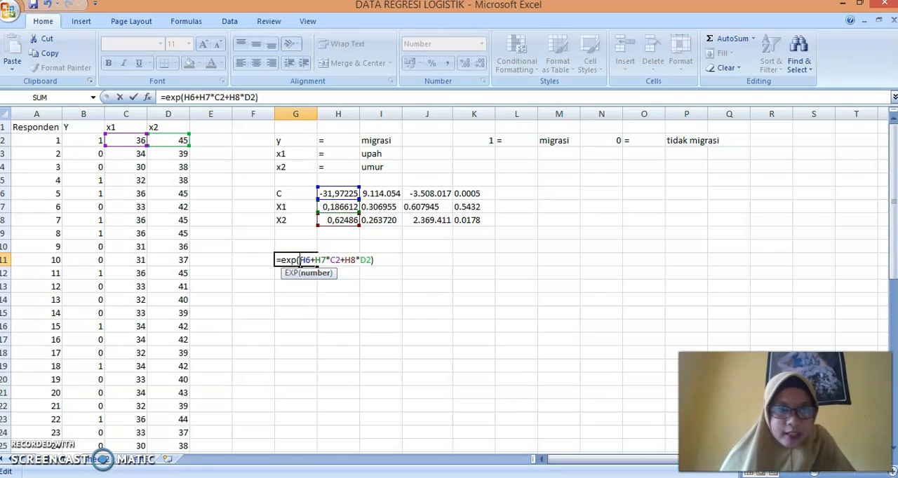
text($)
click(311, 260)
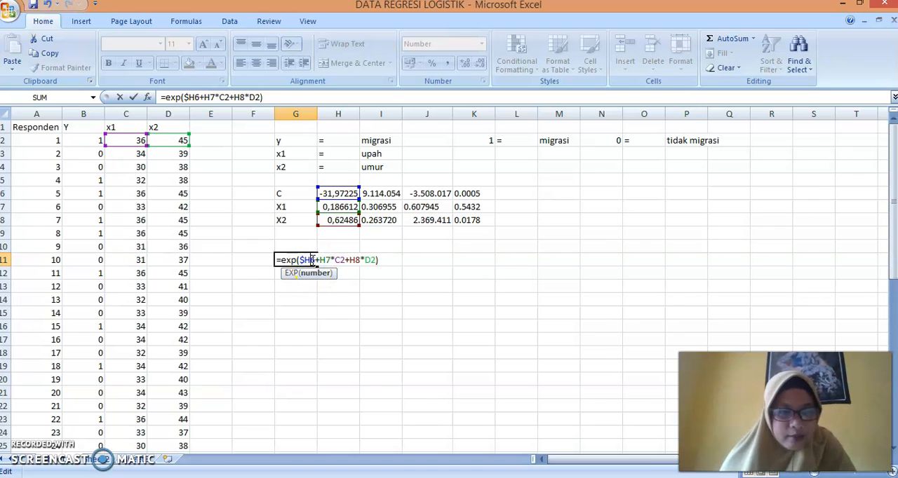
text($)
click(320, 261)
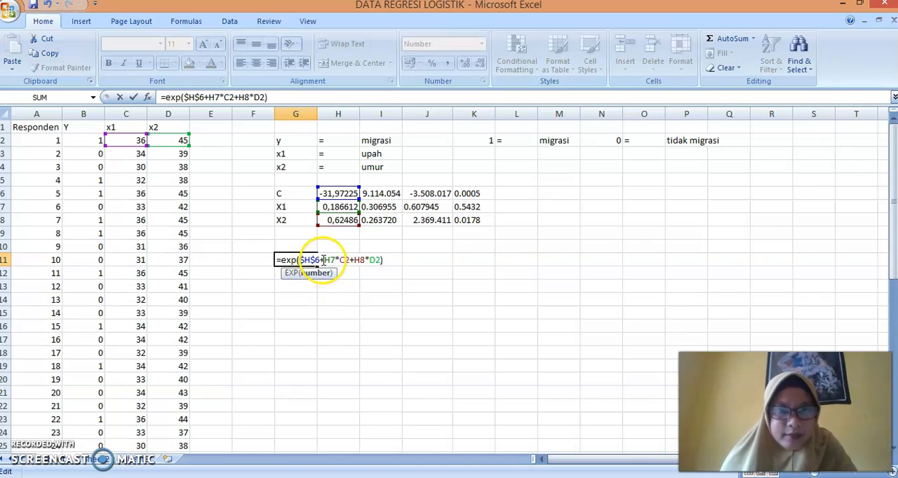
click(326, 261)
text($)
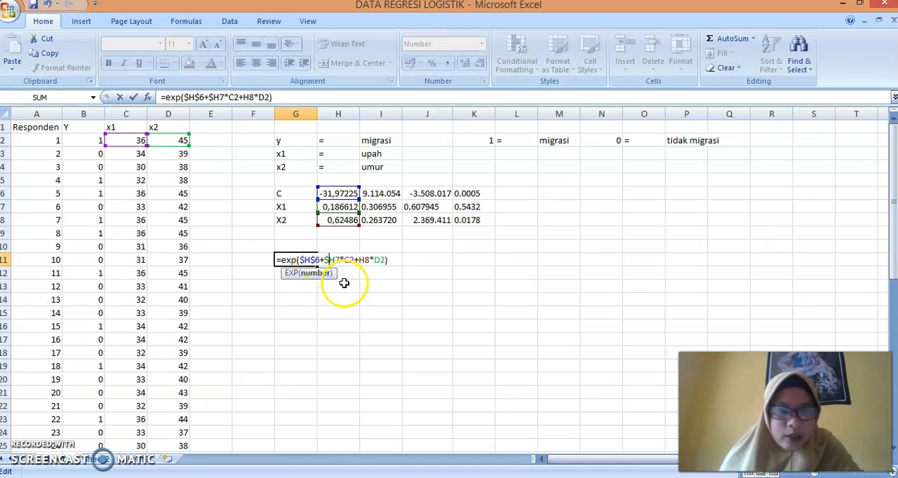
click(337, 260)
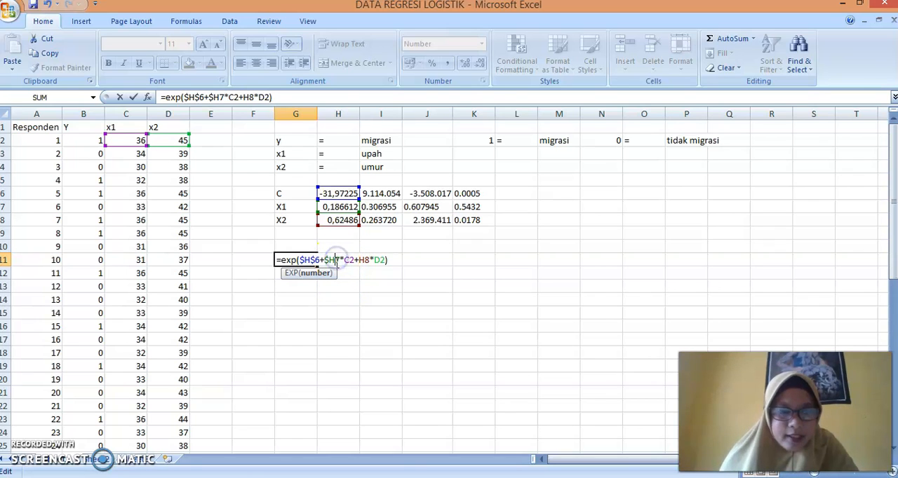
text($)
click(364, 261)
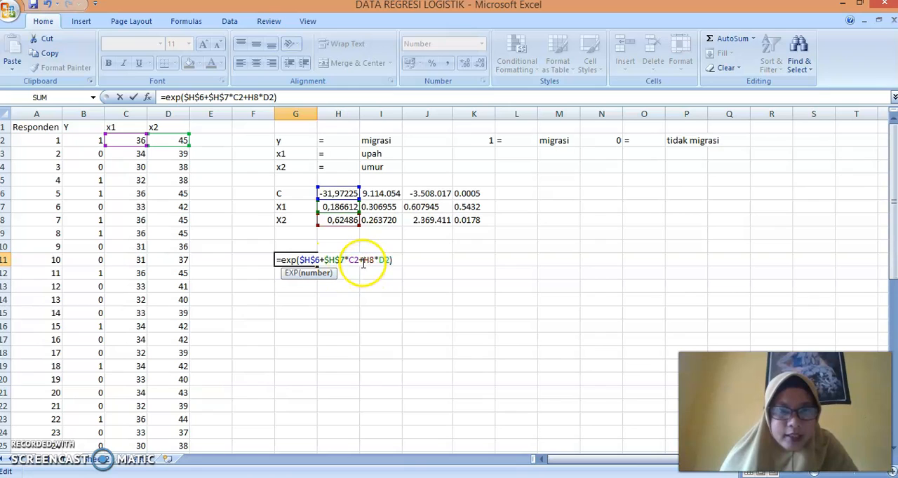
click(367, 260)
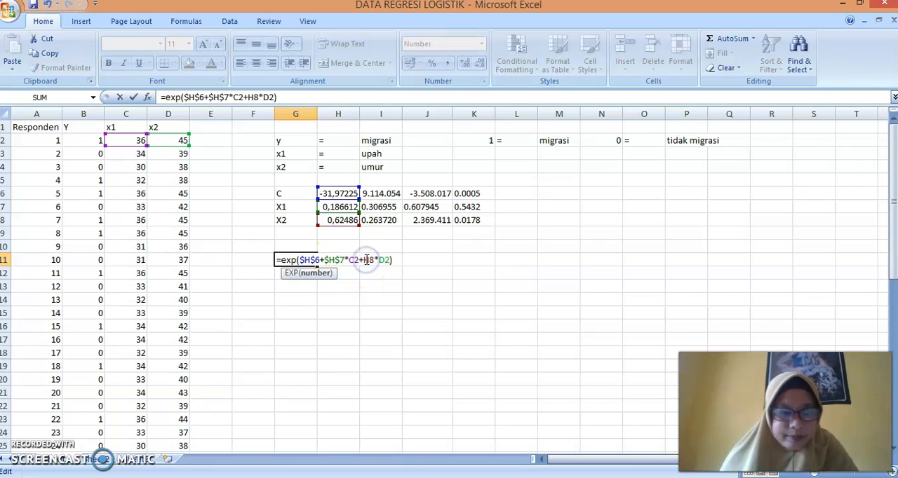
text($)
click(374, 260)
text($H$)
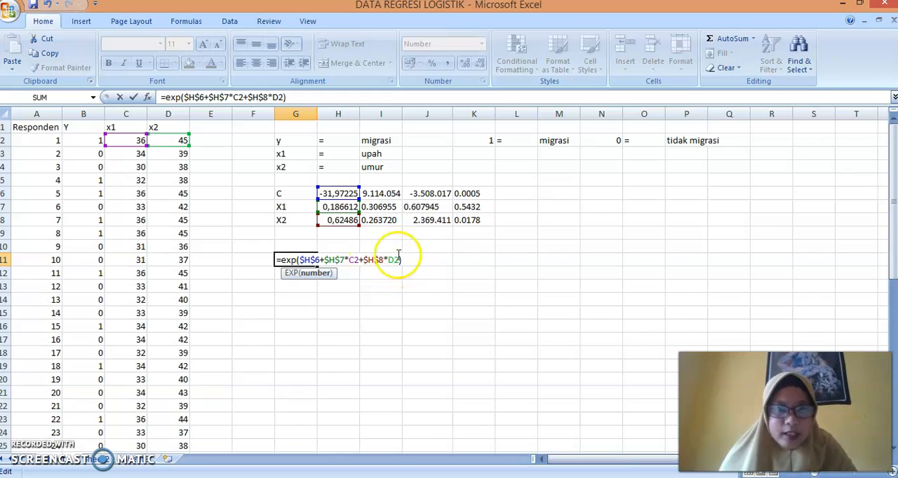
Extend the G11 formula into the logit probability =exp($H$6+$H$7*C2+$H$8*D2)/(1+exp($H$6+$H$7*C2+$H$8*D2)), reusing the existing exponential term in the denominator
click(299, 98)
text(/)
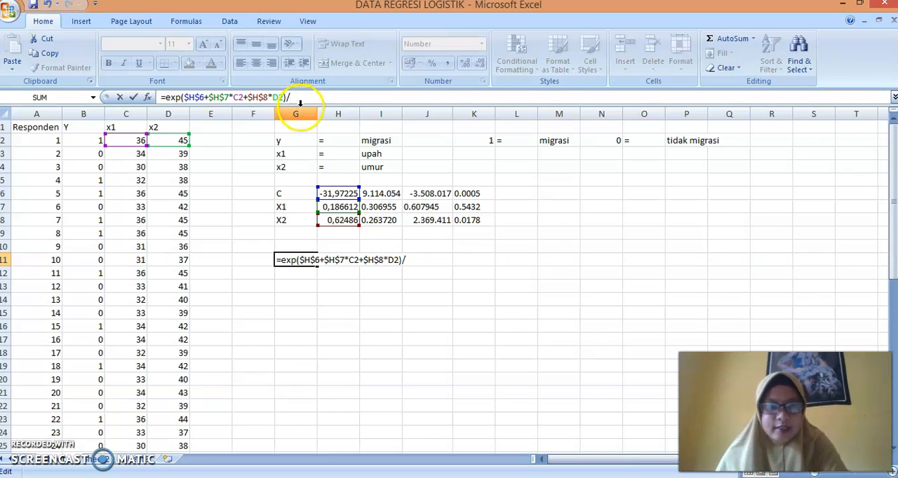
text((1)
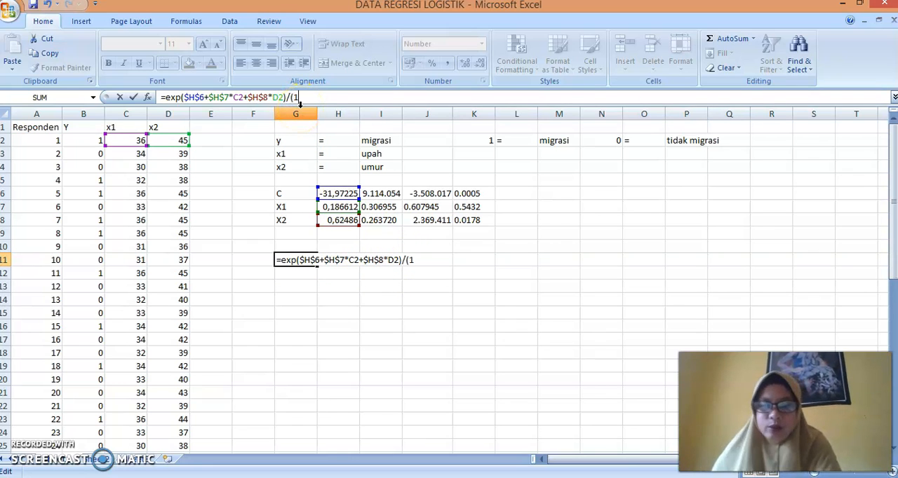
text(+)
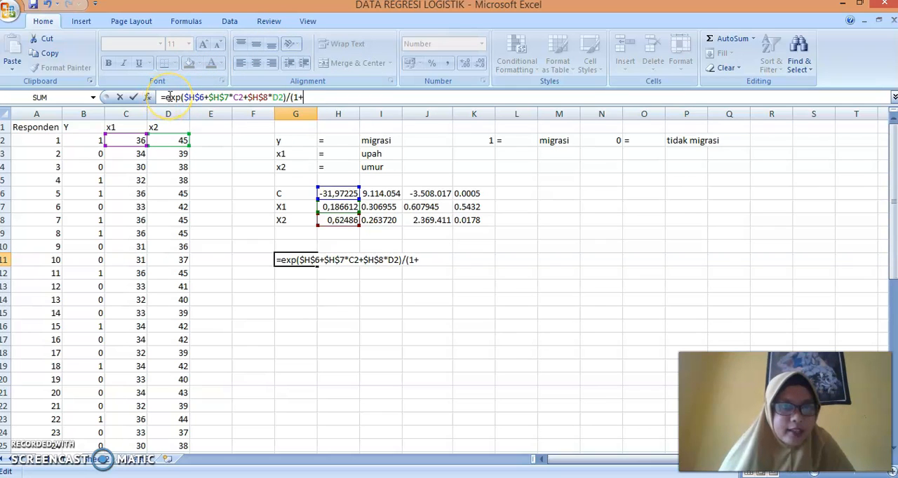
drag(168, 97, 287, 96)
key(ctrl+c)
click(307, 98)
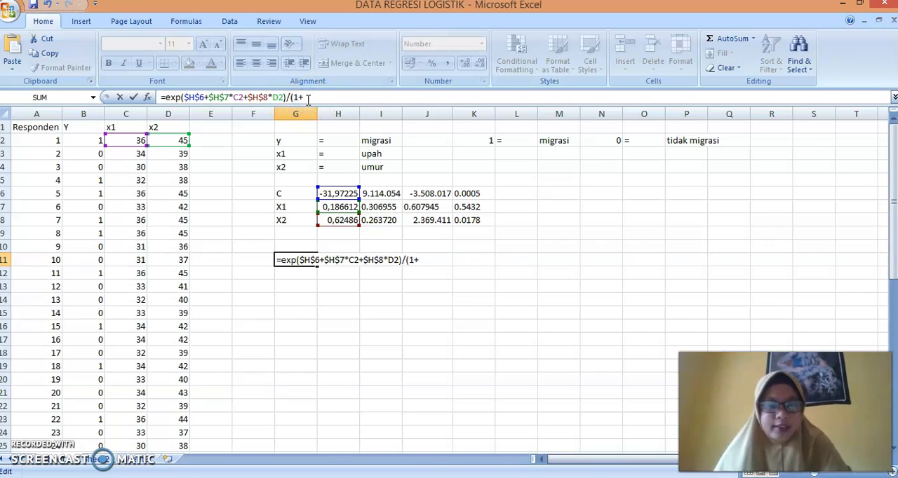
key(ctrl+v)
text())
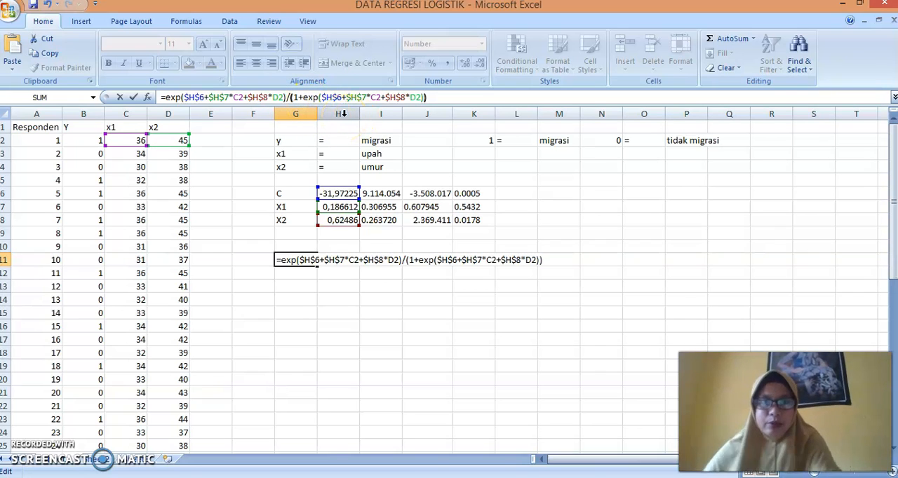
key(Return)
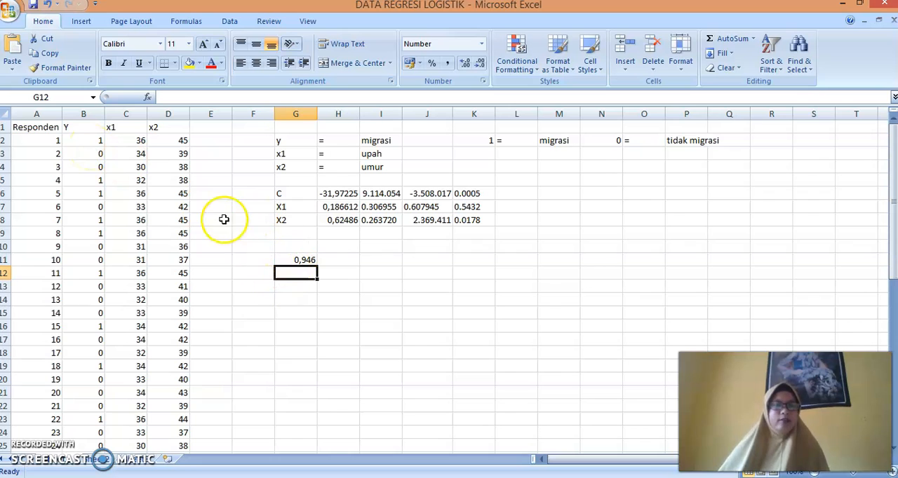
Fill the G11 probability formula down through G17, and compare the second respondent's probability in G12 with the actual Y in B3
click(298, 259)
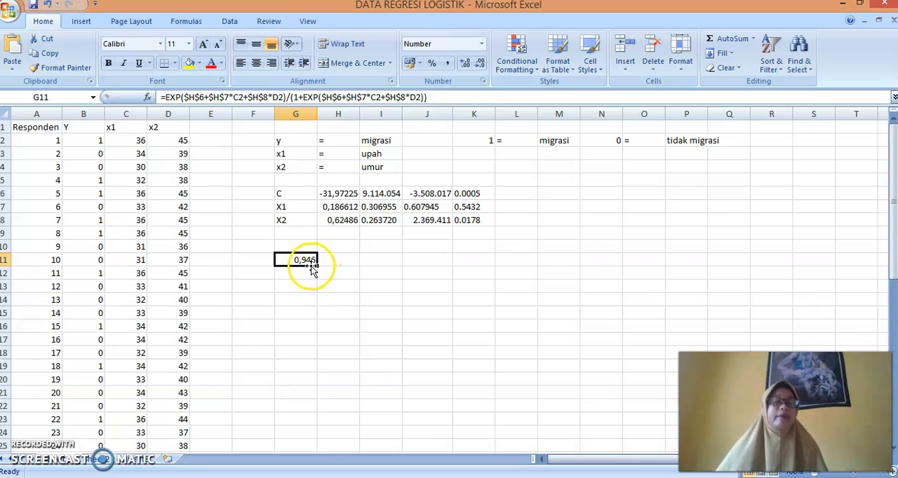
drag(317, 261, 317, 342)
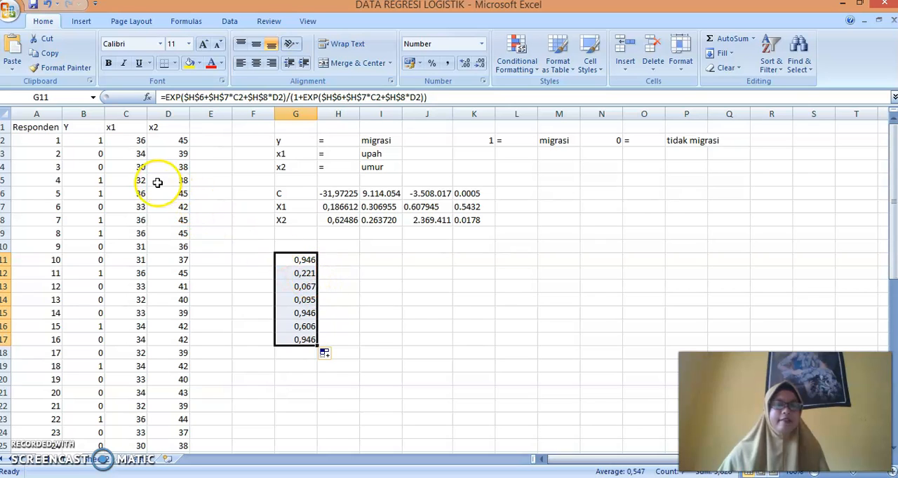
click(300, 275)
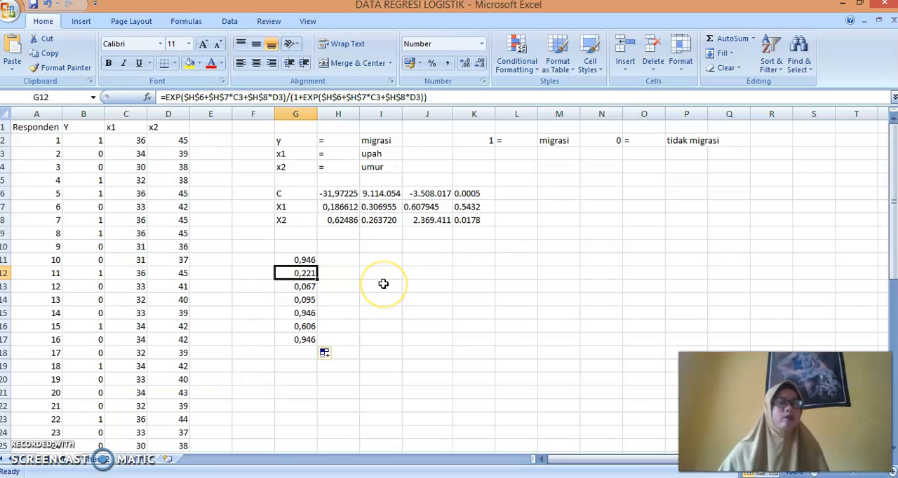
click(87, 156)
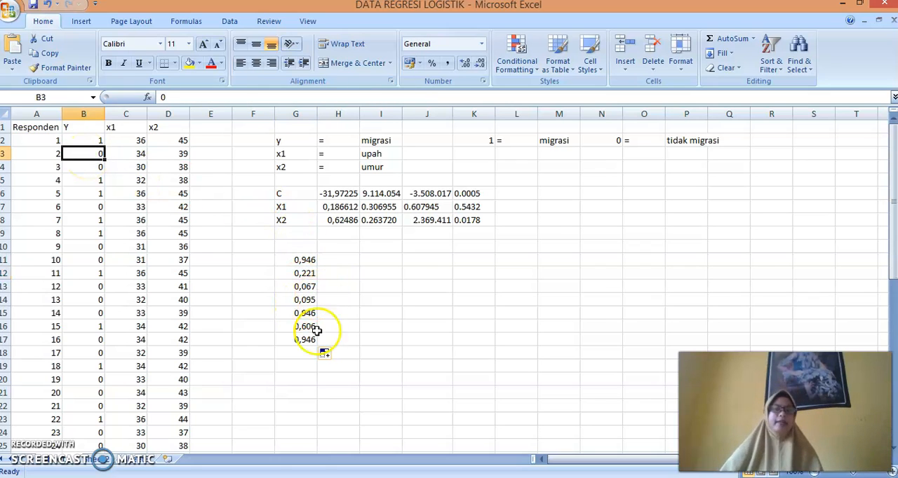
click(295, 477)
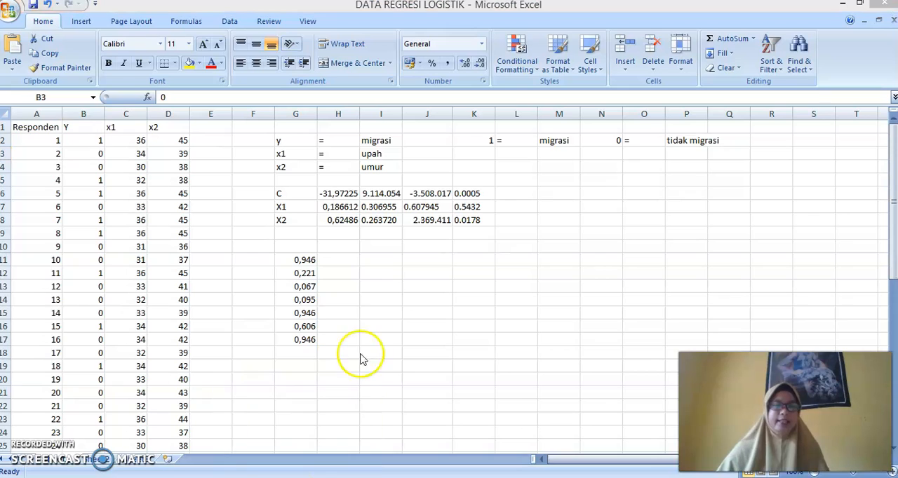